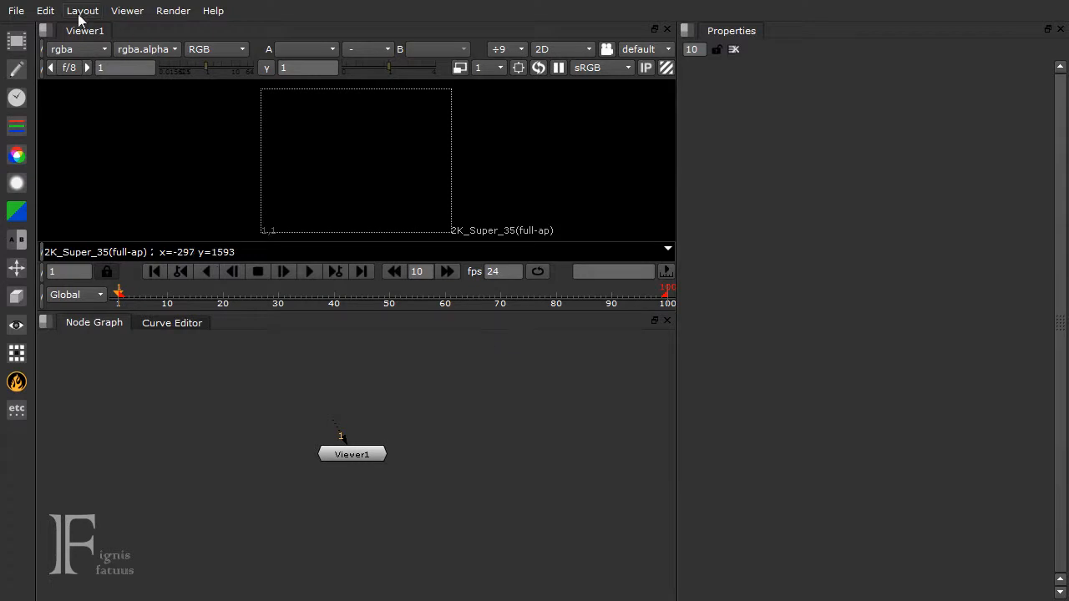
Step: Open the project settings and view the Python fields for script load, save and close
{"action": "left_click", "coordinate": [45, 10]}
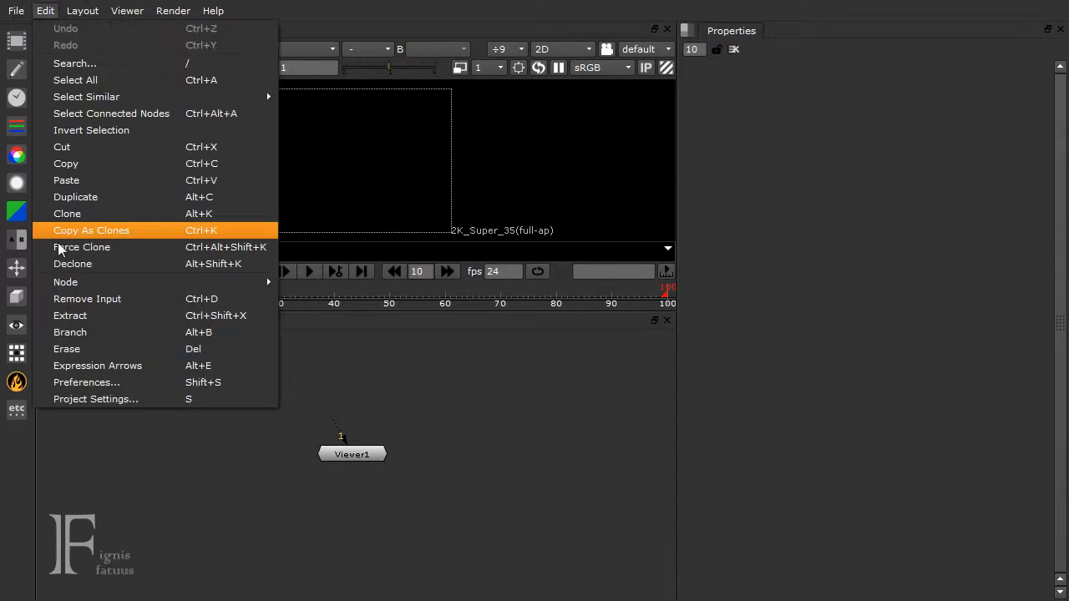
{"action": "left_click", "coordinate": [153, 401]}
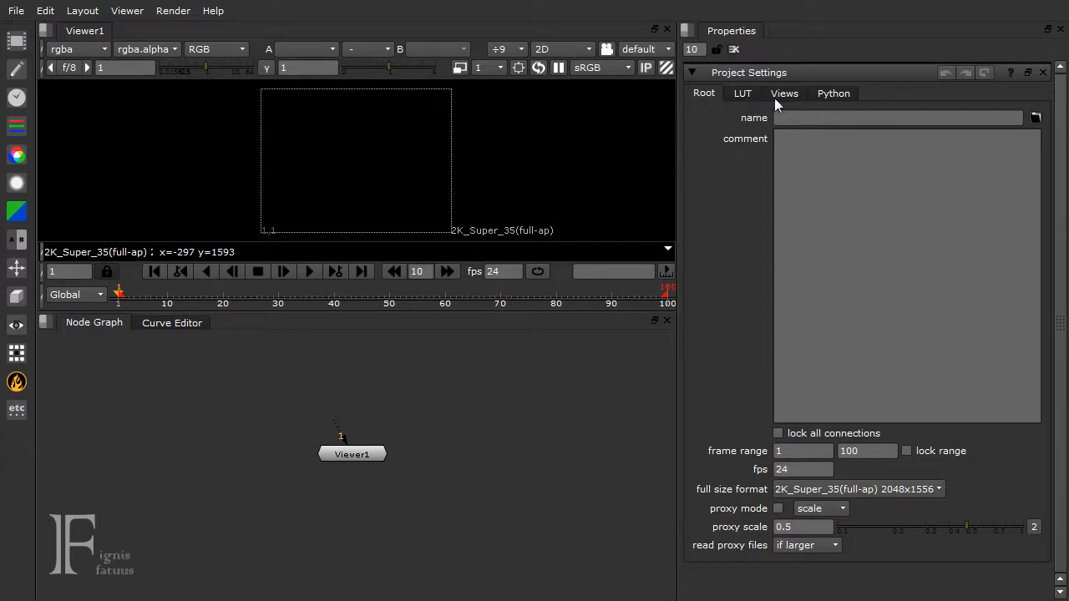
{"action": "left_click", "coordinate": [825, 95]}
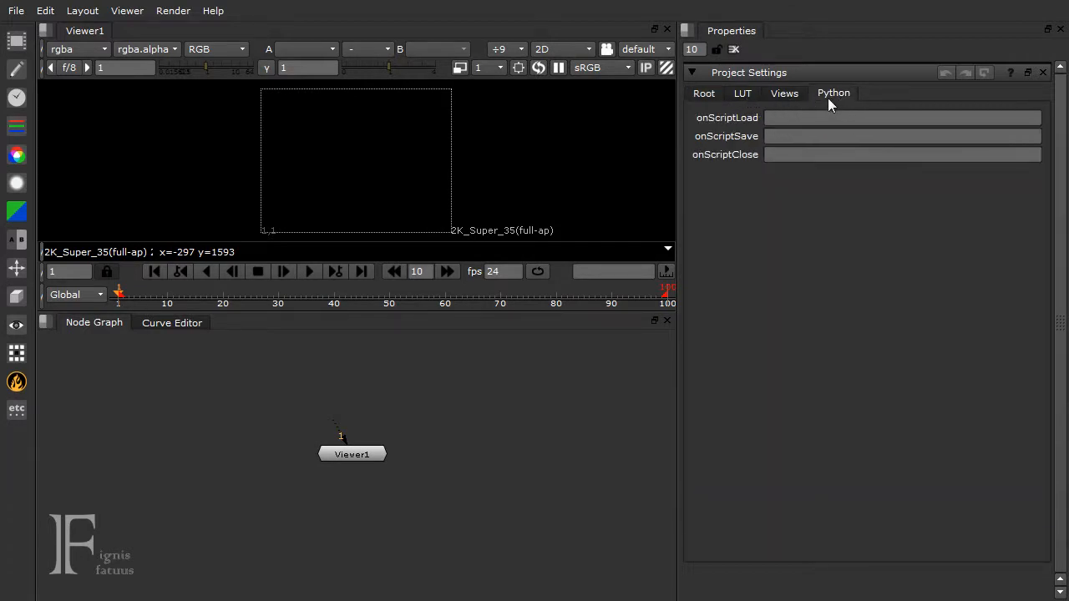
{"action": "left_click", "coordinate": [787, 154]}
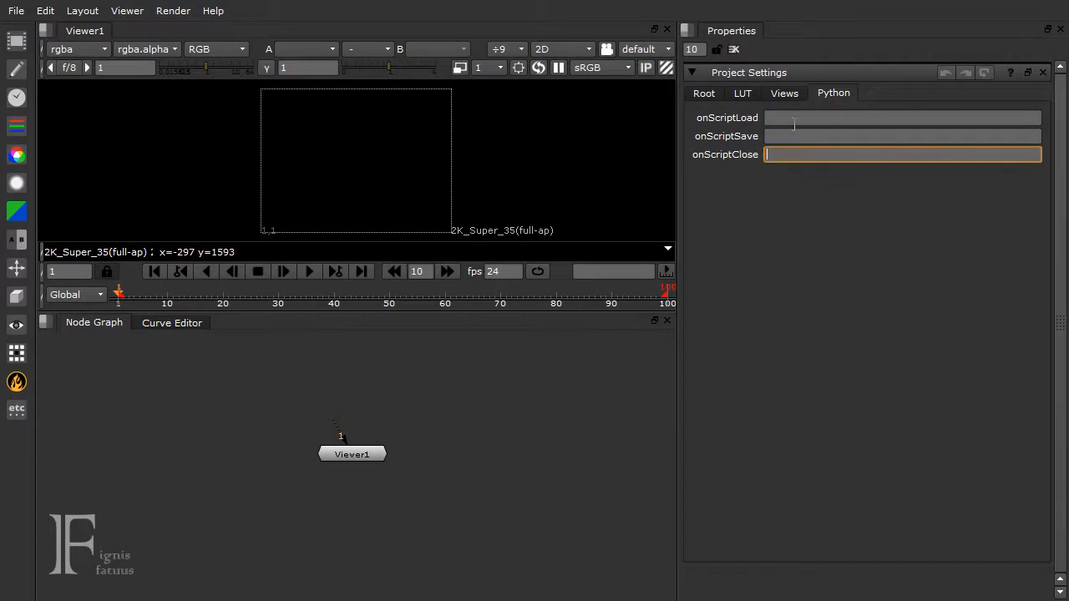
Step: Set up the project views for stereo and undo that change
{"action": "left_click", "coordinate": [789, 95]}
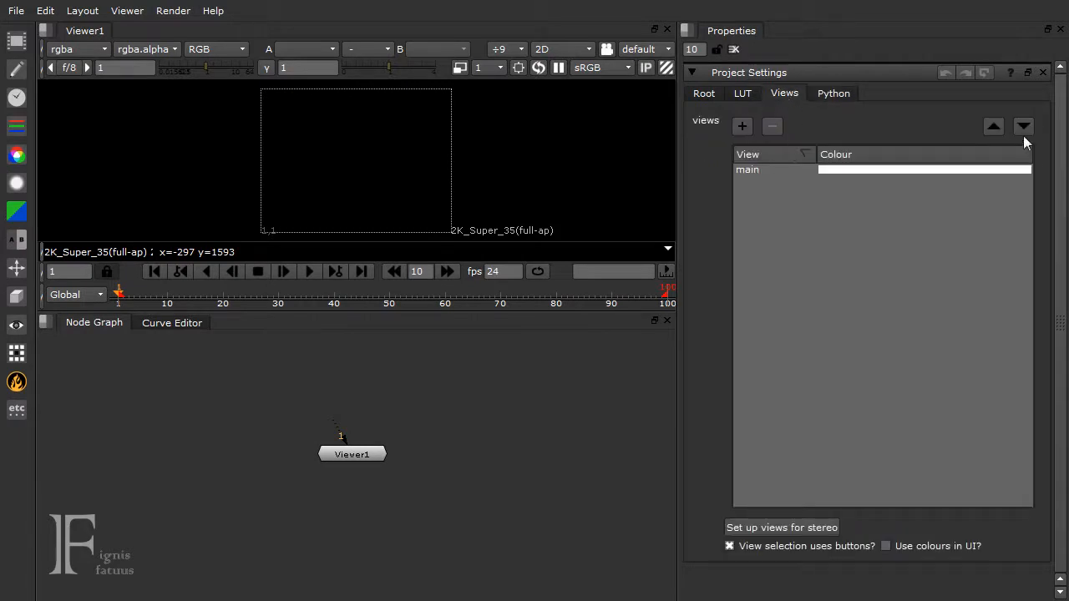
{"action": "left_click", "coordinate": [788, 526]}
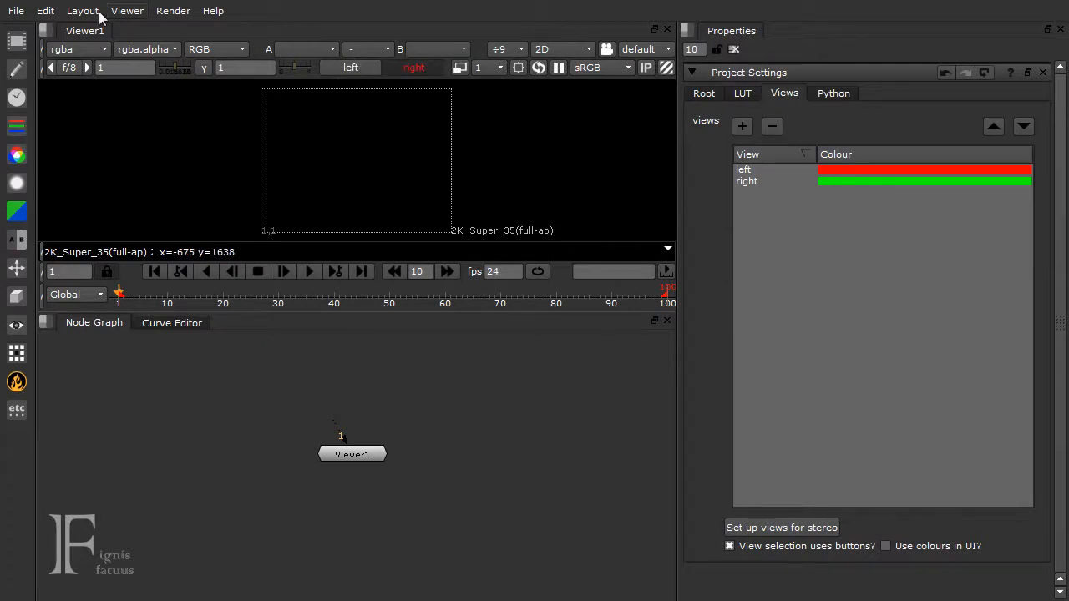
{"action": "left_click", "coordinate": [45, 10]}
{"action": "left_click", "coordinate": [58, 31]}
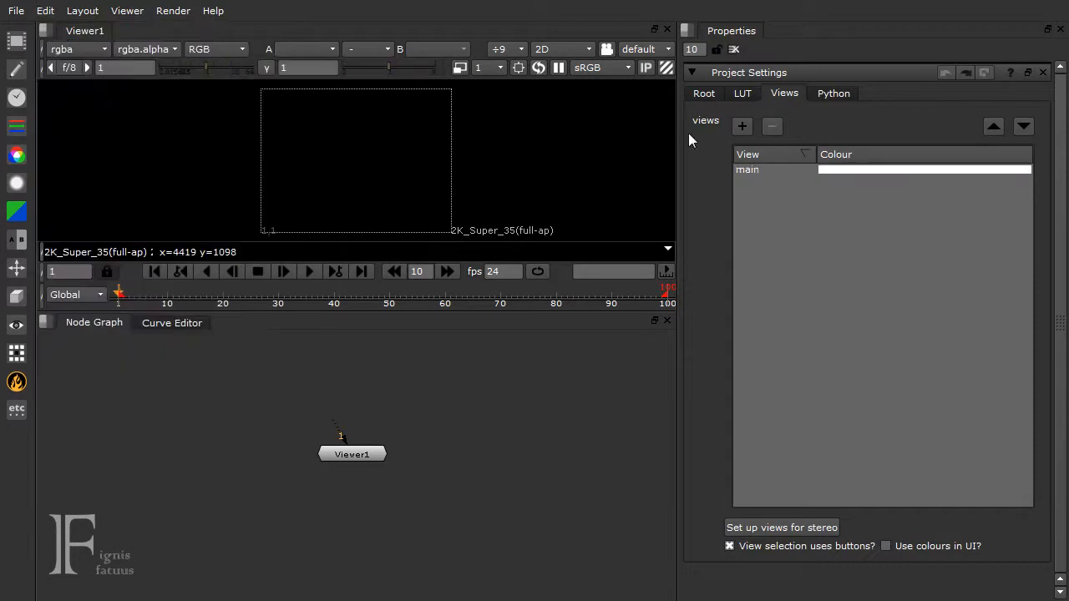
Step: Examine the project's LUT settings, including the new-curve prompt and the default LUT choices for monitor and 8-bit files
{"action": "left_click", "coordinate": [740, 95]}
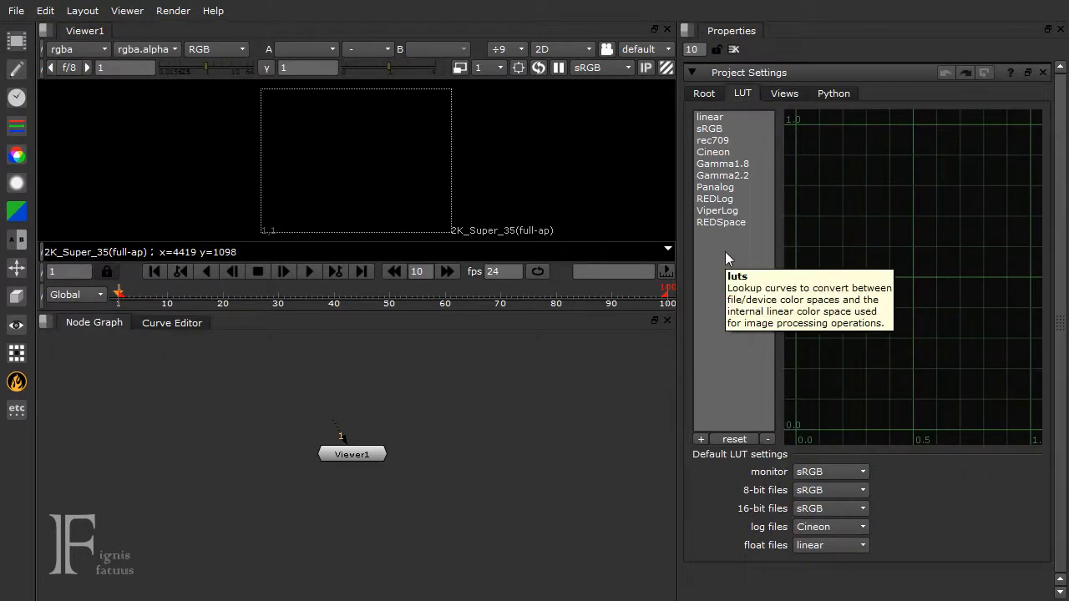
{"action": "left_click", "coordinate": [700, 439]}
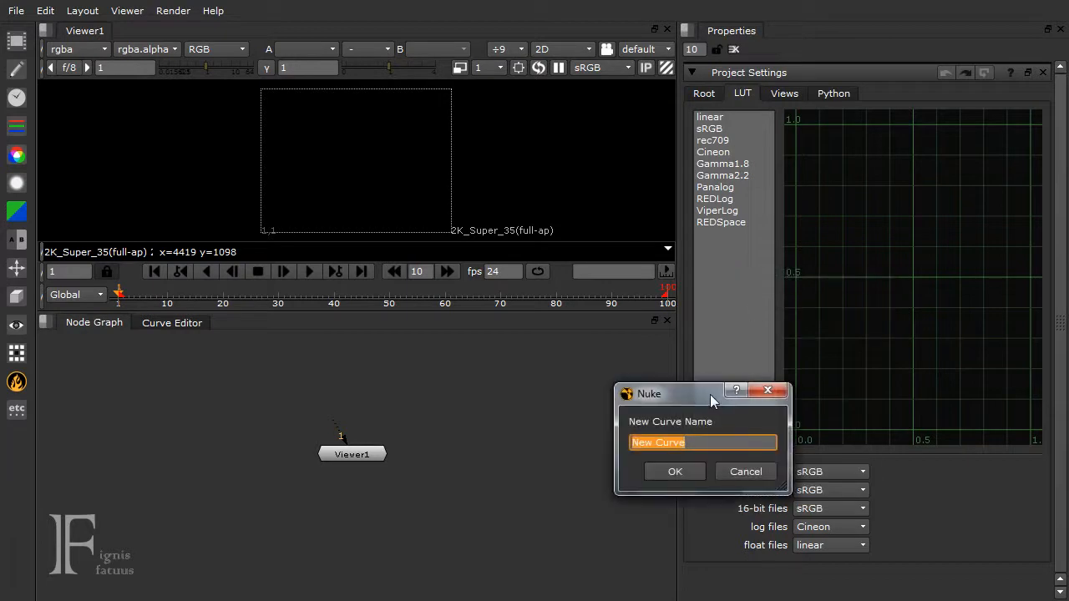
{"action": "left_click_drag", "start_coordinate": [712, 395], "coordinate": [729, 286]}
{"action": "left_click", "coordinate": [761, 362]}
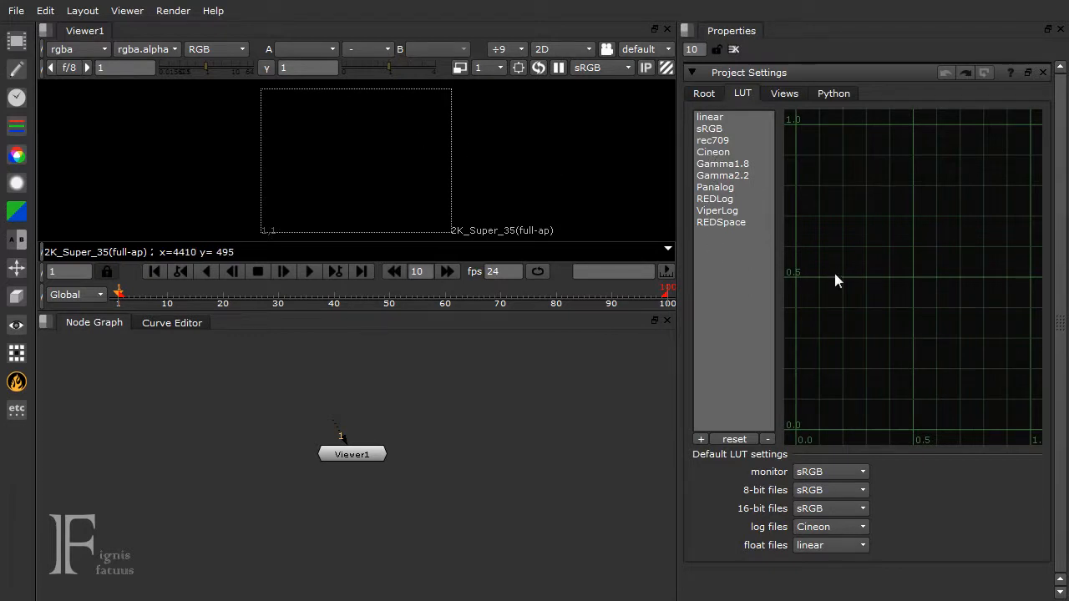
{"action": "left_click_drag", "start_coordinate": [362, 462], "coordinate": [367, 491]}
{"action": "left_click", "coordinate": [443, 446]}
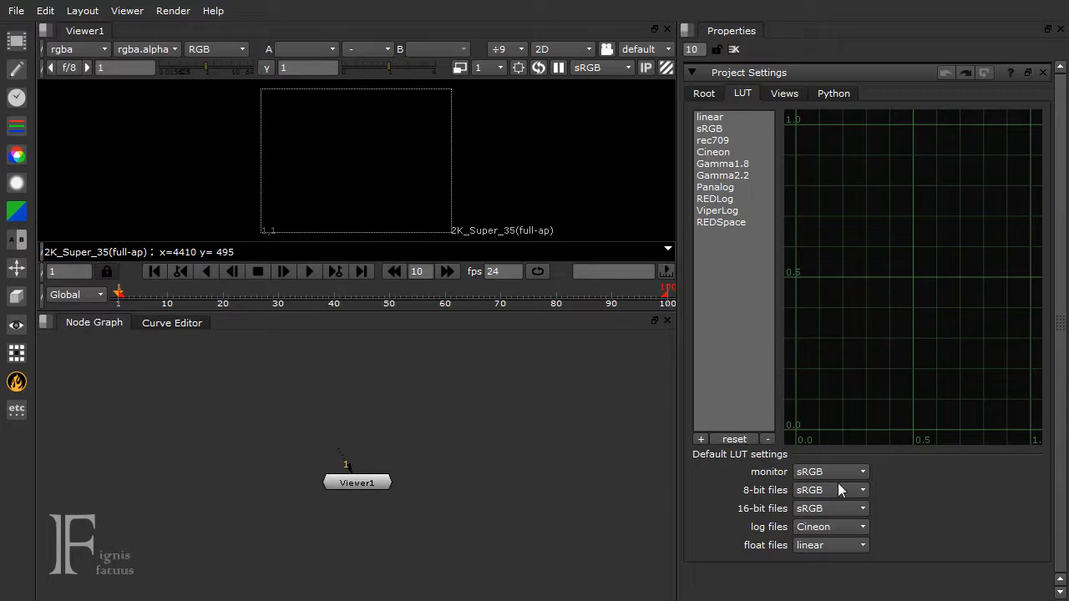
{"action": "left_click", "coordinate": [808, 476]}
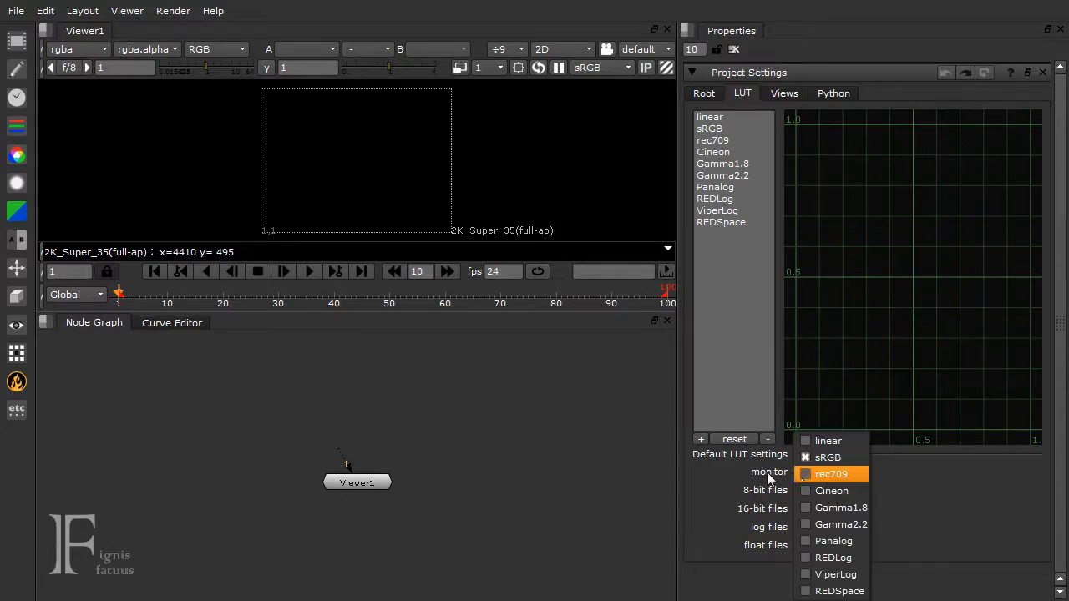
{"action": "left_click", "coordinate": [767, 472]}
{"action": "left_click", "coordinate": [806, 493]}
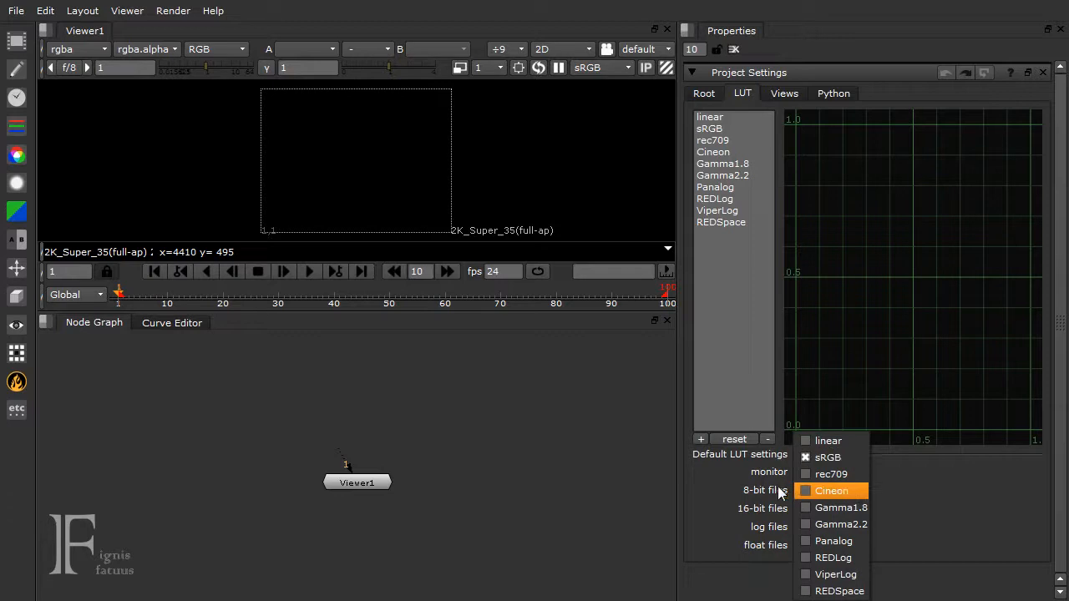
{"action": "left_click", "coordinate": [753, 492]}
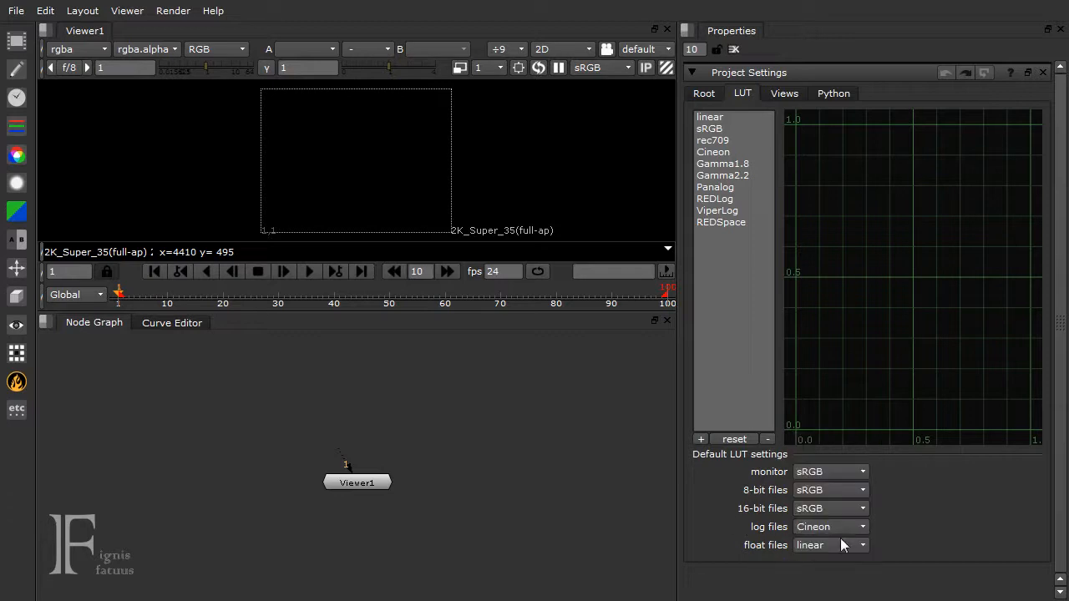
Step: Set the project name to E:/Nuke_Project/demo.nk in the root project settings, using the Nuke bookmark folder
{"action": "left_click", "coordinate": [703, 95]}
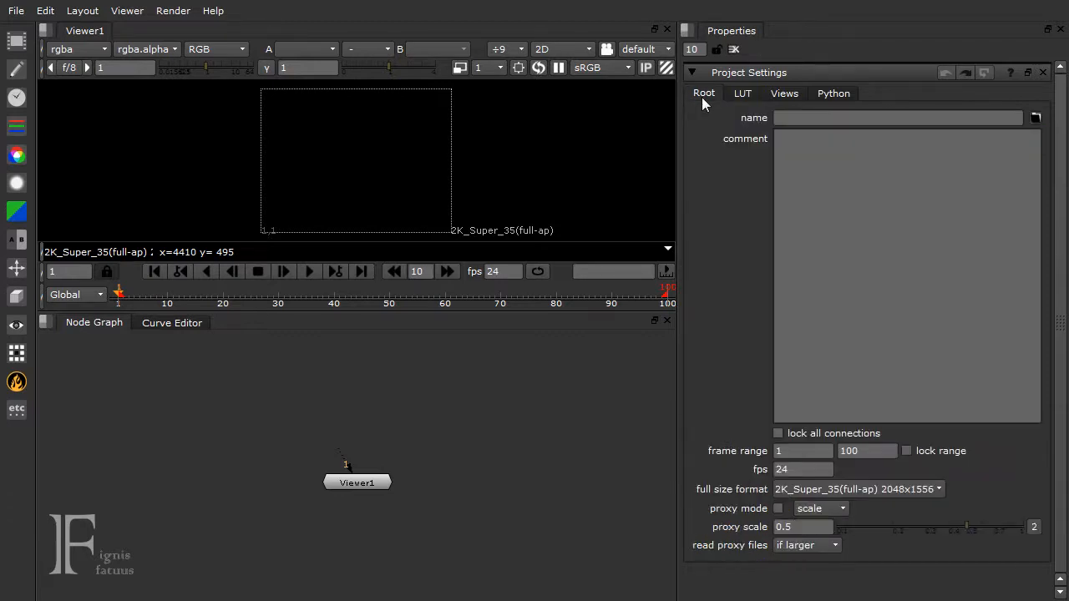
{"action": "left_click", "coordinate": [1036, 118]}
{"action": "left_click_drag", "start_coordinate": [772, 14], "coordinate": [660, 97]}
{"action": "left_click", "coordinate": [336, 195]}
{"action": "left_click_drag", "start_coordinate": [513, 94], "coordinate": [453, 100]}
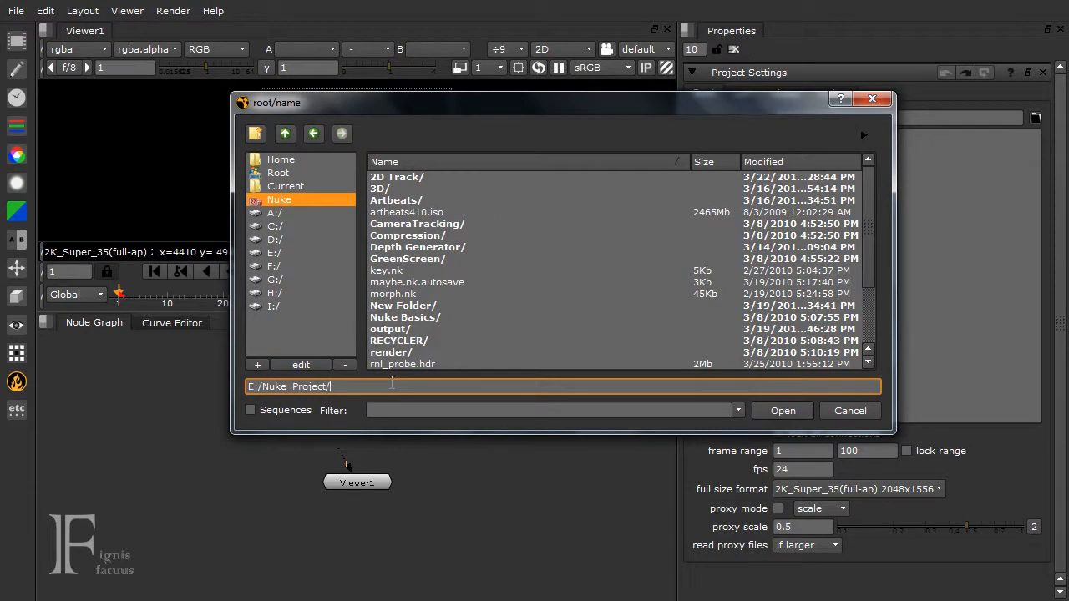
{"action": "type", "text": "demo.nk"}
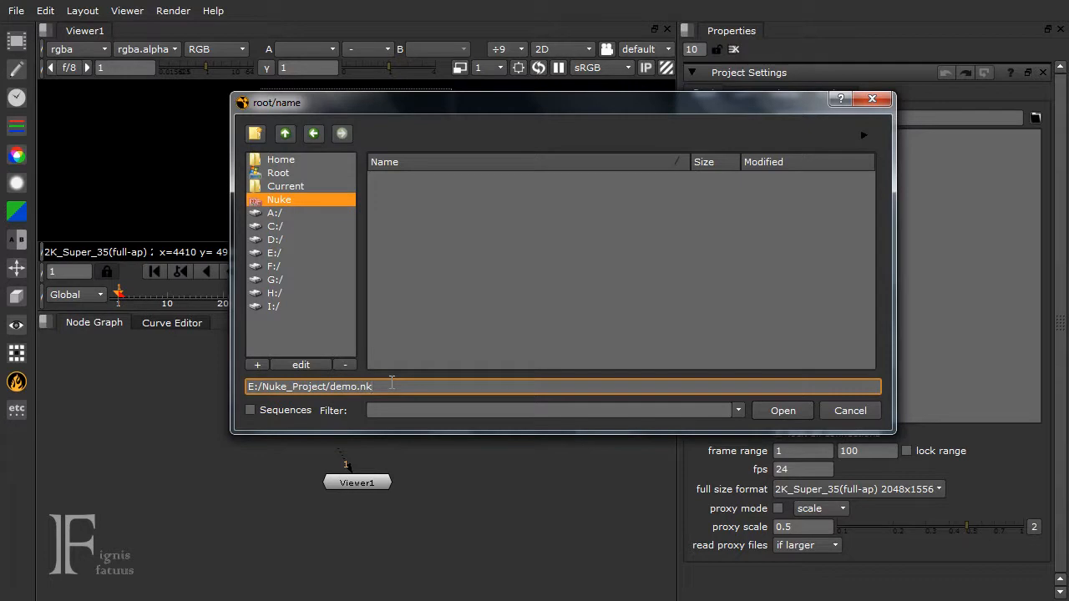
{"action": "left_click_drag", "start_coordinate": [385, 386], "coordinate": [361, 389]}
{"action": "left_click", "coordinate": [783, 410]}
{"action": "mouse_move", "coordinate": [927, 116]}
{"action": "left_mouse_down"}
{"action": "mouse_move", "coordinate": [738, 122]}
{"action": "mouse_move", "coordinate": [911, 117]}
{"action": "left_mouse_up"}
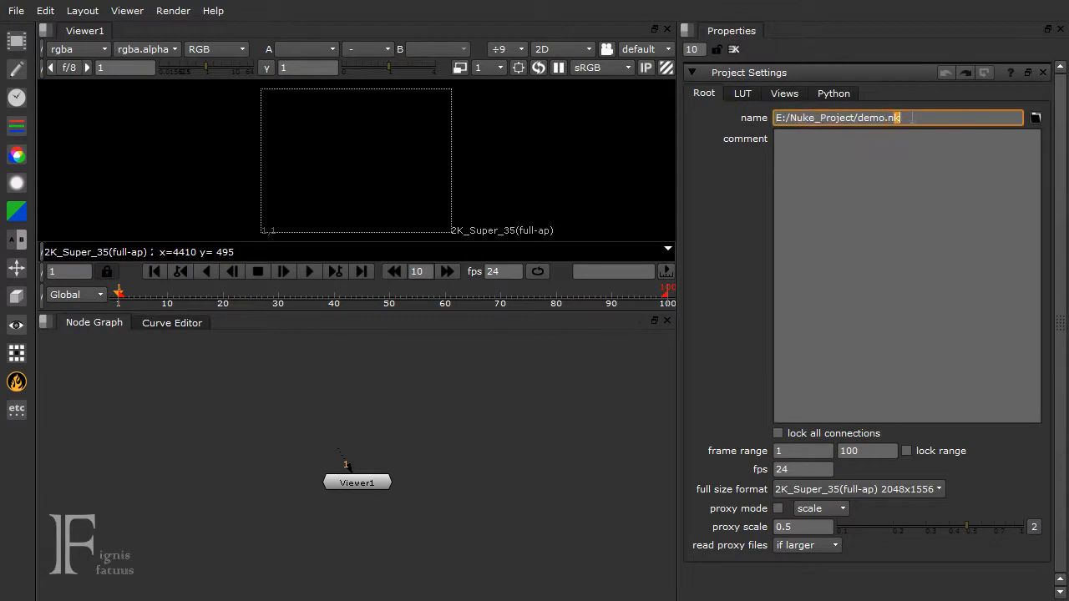
Step: Maximize the windowed interface and save the demo.nk script
{"action": "left_click", "coordinate": [430, 459]}
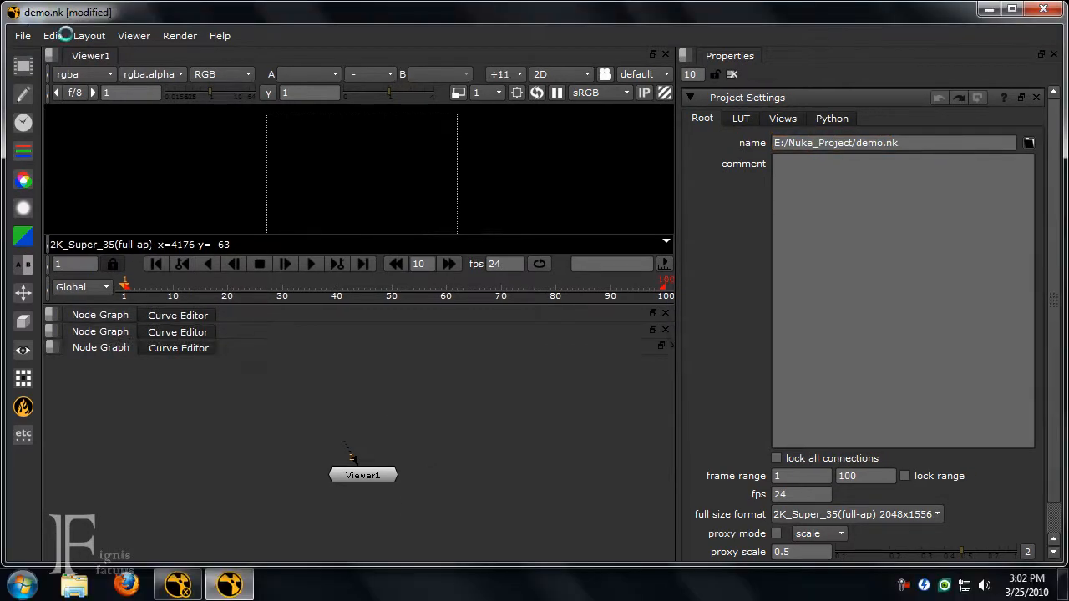
{"action": "double_click", "coordinate": [101, 13]}
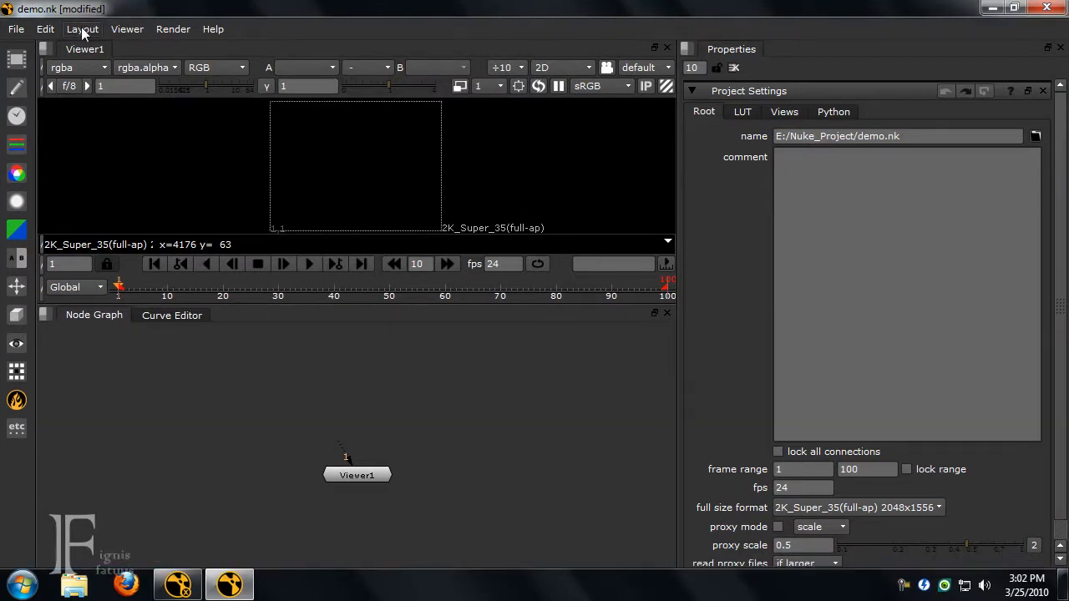
{"action": "left_click", "coordinate": [19, 32]}
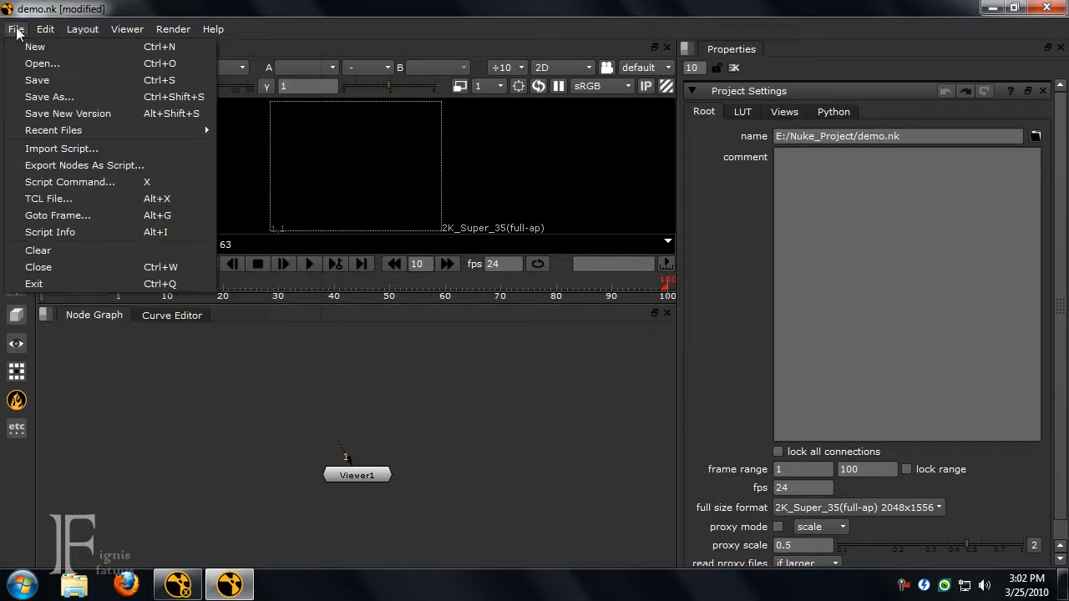
{"action": "left_click", "coordinate": [38, 81]}
Step: Switch the interface to full screen, toggling it off and on once more
{"action": "key", "text": "alt+s"}
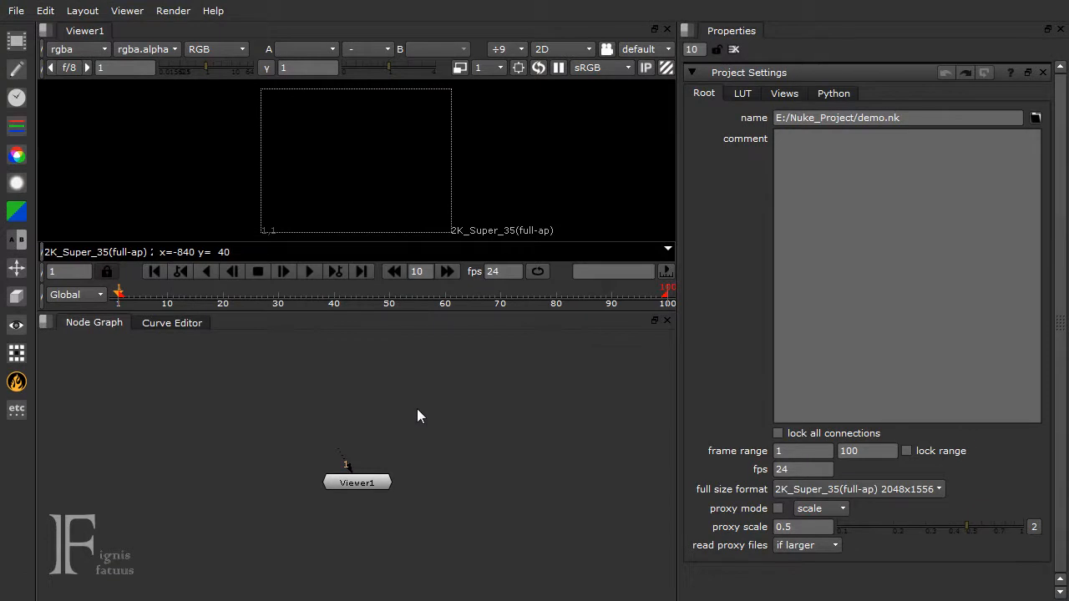
{"action": "key", "text": "alt+s"}
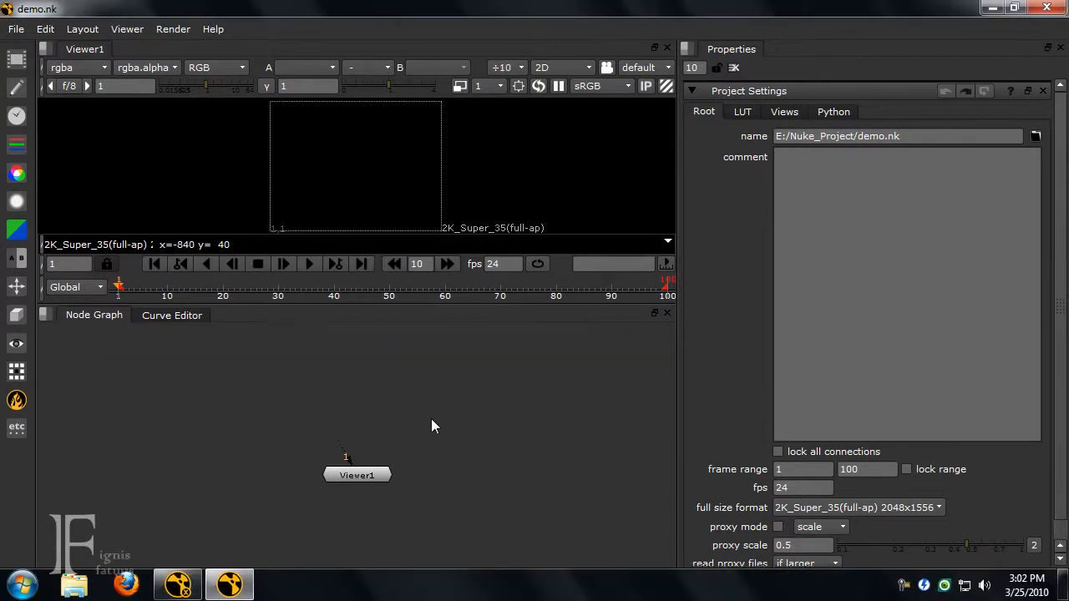
{"action": "key", "text": "alt+s"}
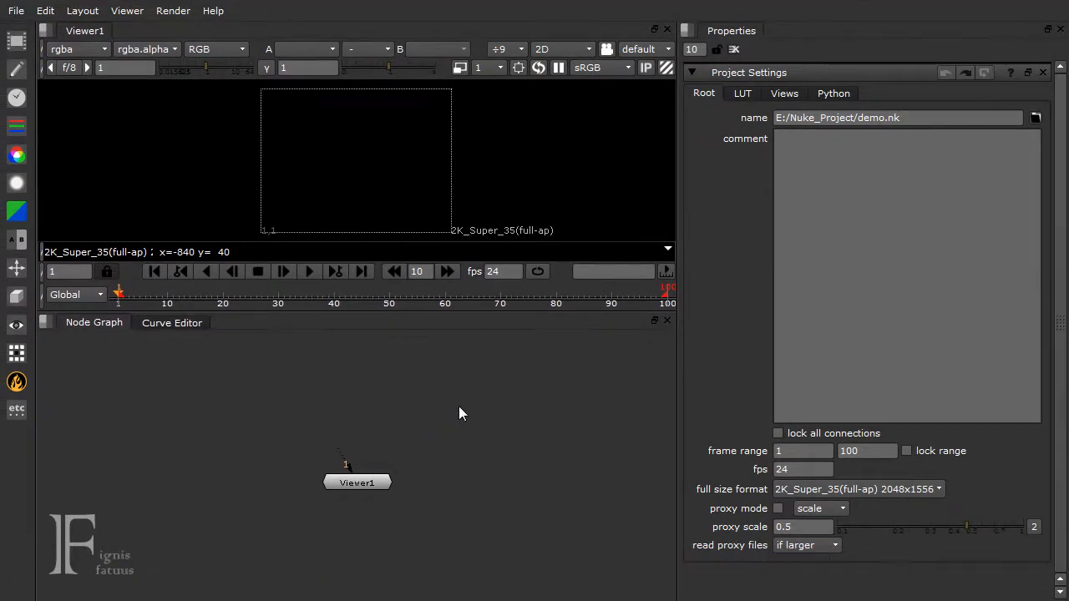
Step: Look up the full-screen toggle among the layout commands
{"action": "left_click", "coordinate": [44, 11]}
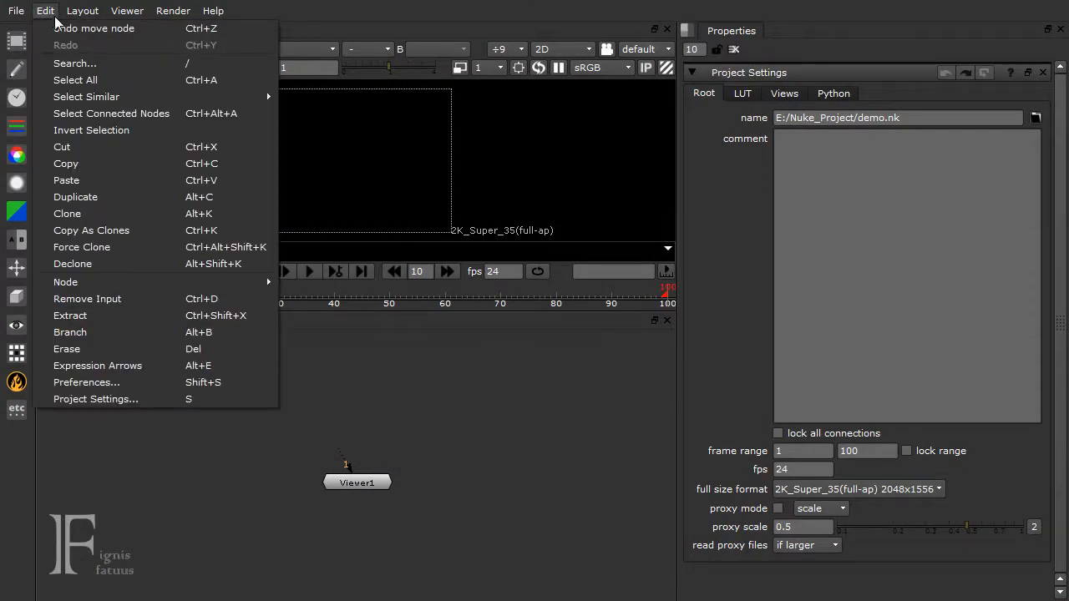
{"action": "mouse_move", "coordinate": [92, 18]}
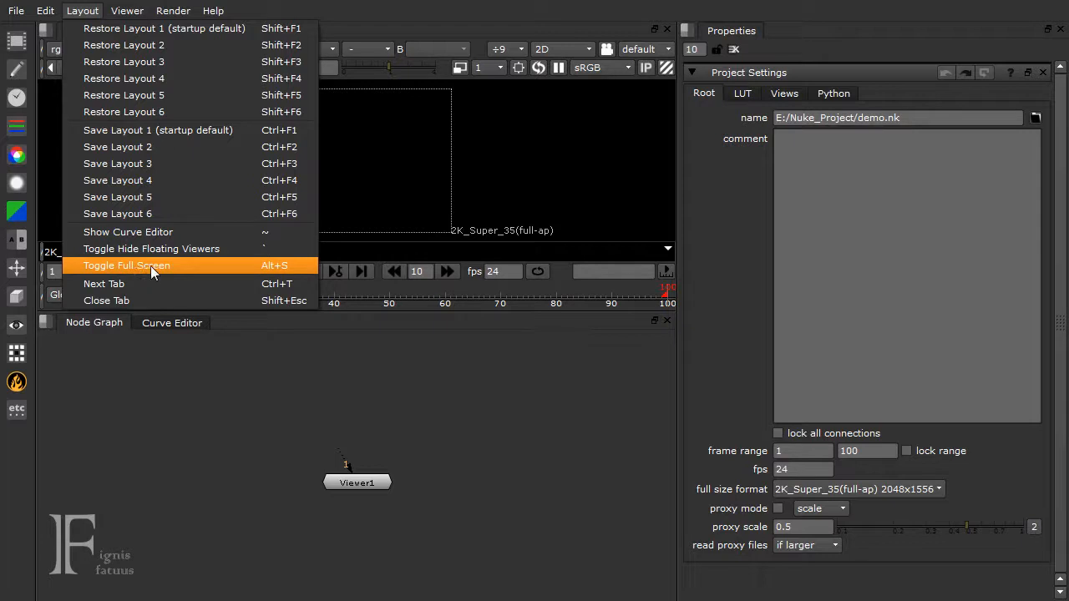
{"action": "left_click", "coordinate": [542, 422]}
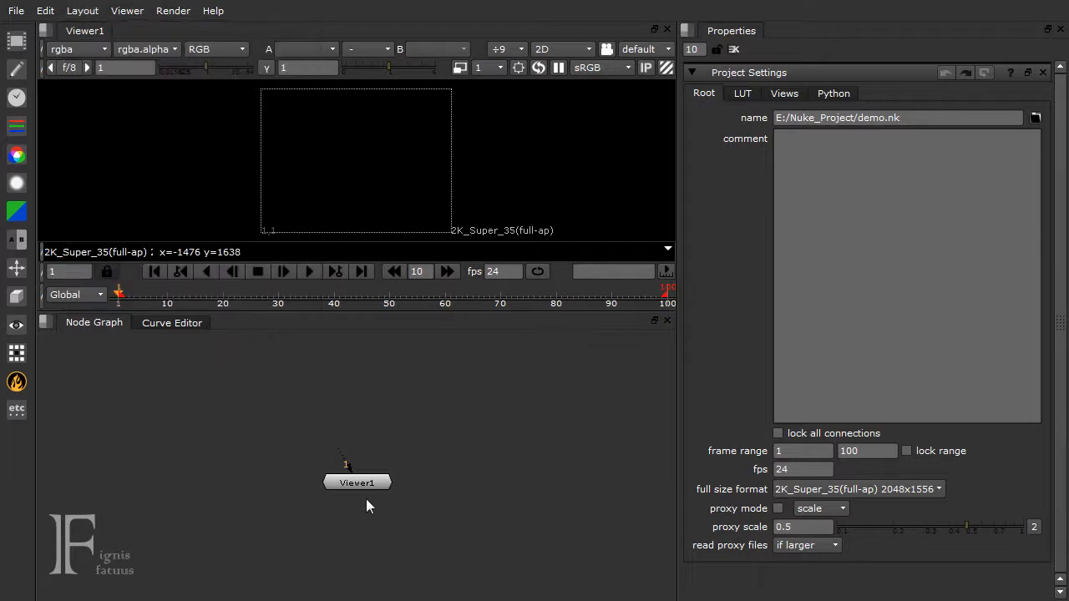
{"action": "left_click_drag", "start_coordinate": [357, 483], "coordinate": [353, 493]}
{"action": "left_click", "coordinate": [636, 435]}
{"action": "left_click", "coordinate": [814, 162]}
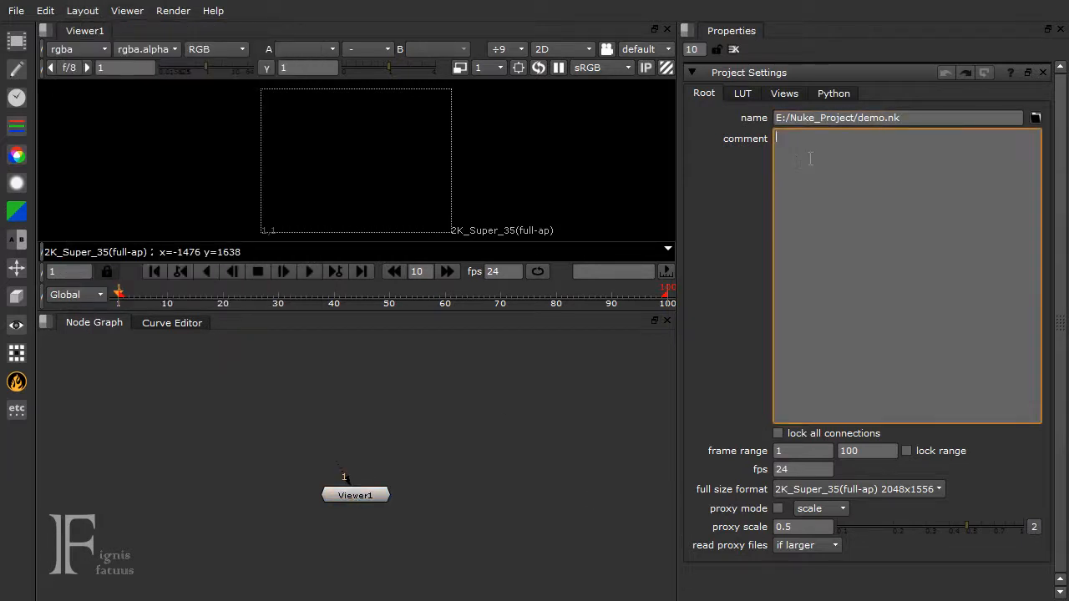
{"action": "left_click", "coordinate": [1063, 154]}
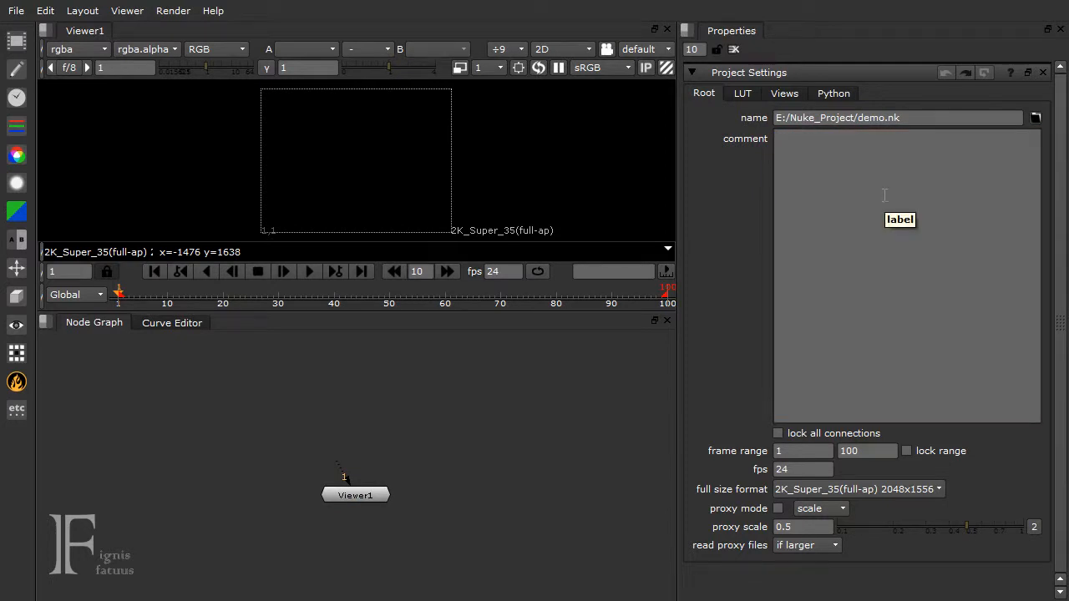
{"action": "left_click", "coordinate": [885, 194]}
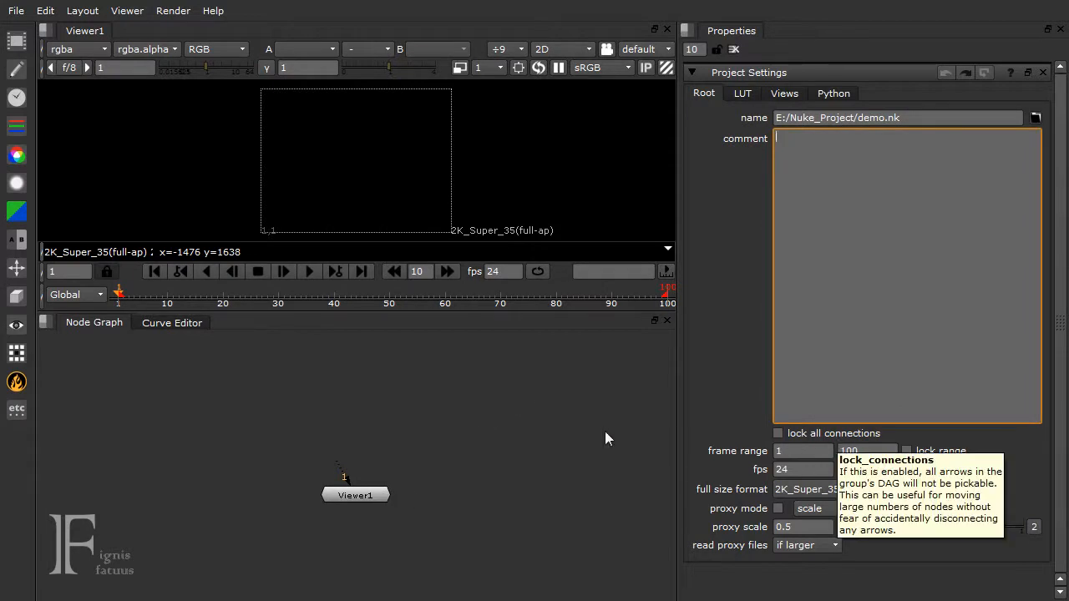
Step: Add a Constant node above Viewer1 in the node graph and set its color to 0.38
{"action": "left_click", "coordinate": [17, 40]}
{"action": "left_click", "coordinate": [75, 86]}
{"action": "left_click_drag", "start_coordinate": [576, 430], "coordinate": [354, 385]}
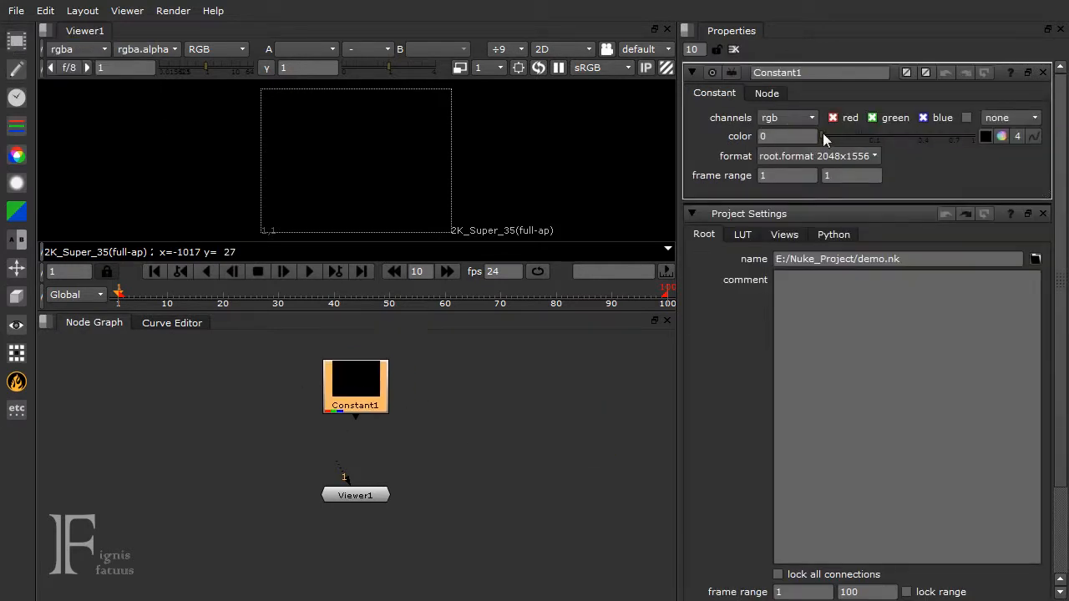
{"action": "left_click", "coordinate": [16, 40]}
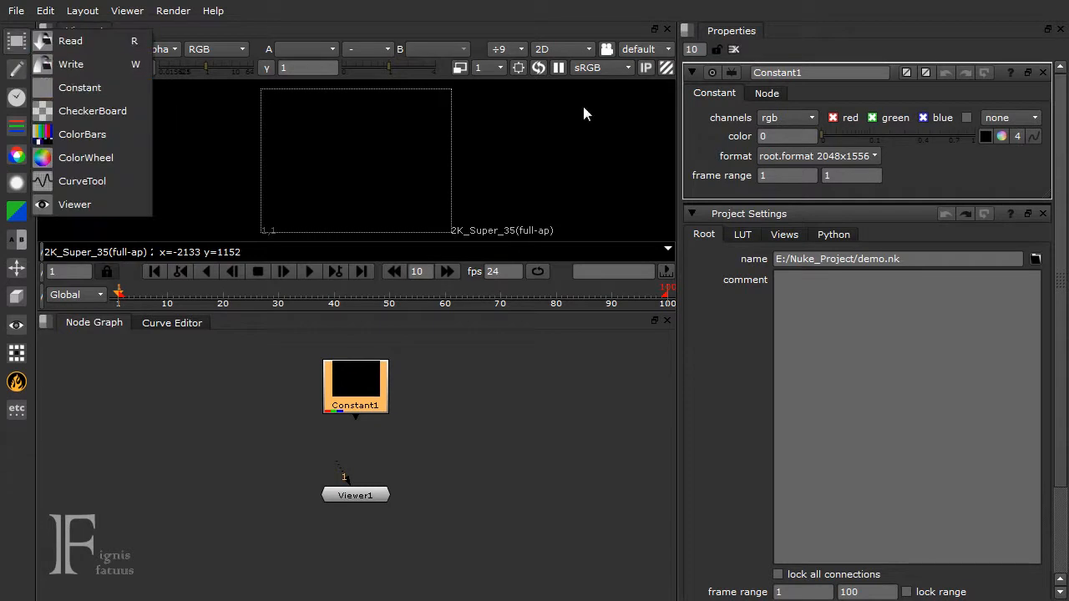
{"action": "left_click_drag", "start_coordinate": [872, 136], "coordinate": [915, 136]}
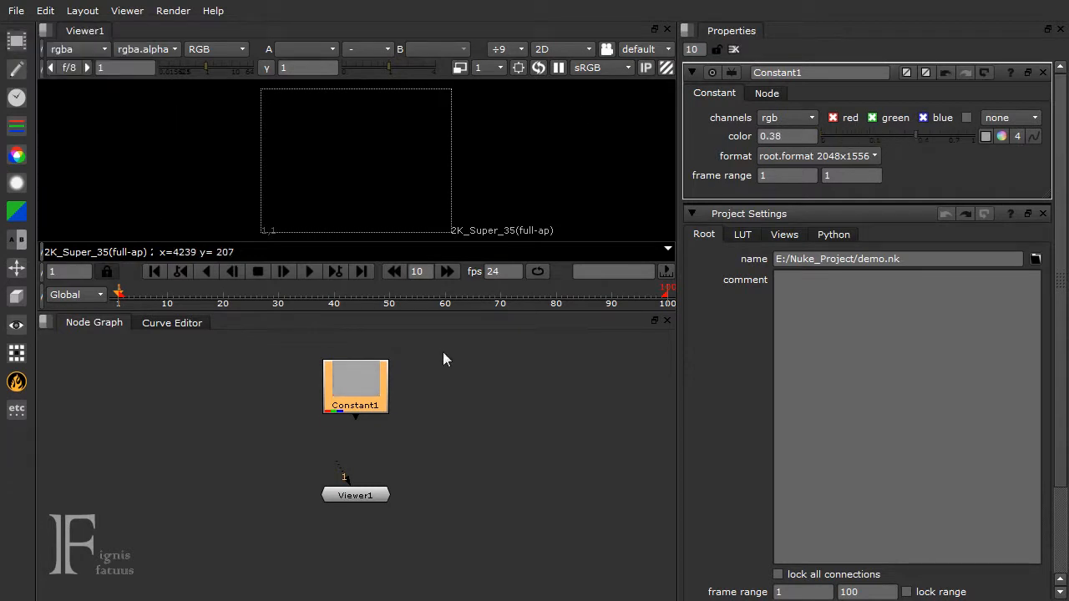
Step: Connect the Constant node to input 1 of Viewer1 so it displays in the viewer
{"action": "key", "text": "1"}
{"action": "mouse_move", "coordinate": [357, 395]}
{"action": "left_mouse_down"}
{"action": "mouse_move", "coordinate": [348, 394]}
{"action": "mouse_move", "coordinate": [358, 394]}
{"action": "left_mouse_up"}
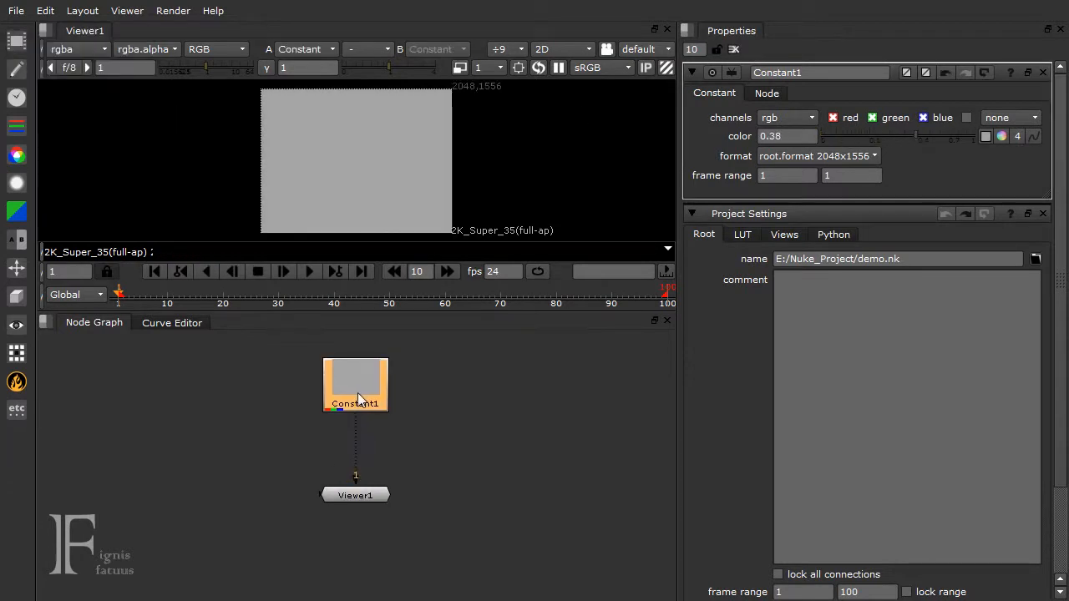
{"action": "scroll", "coordinate": [395, 434], "scroll_direction": "up", "scroll_amount": 3}
{"action": "left_click", "coordinate": [396, 443]}
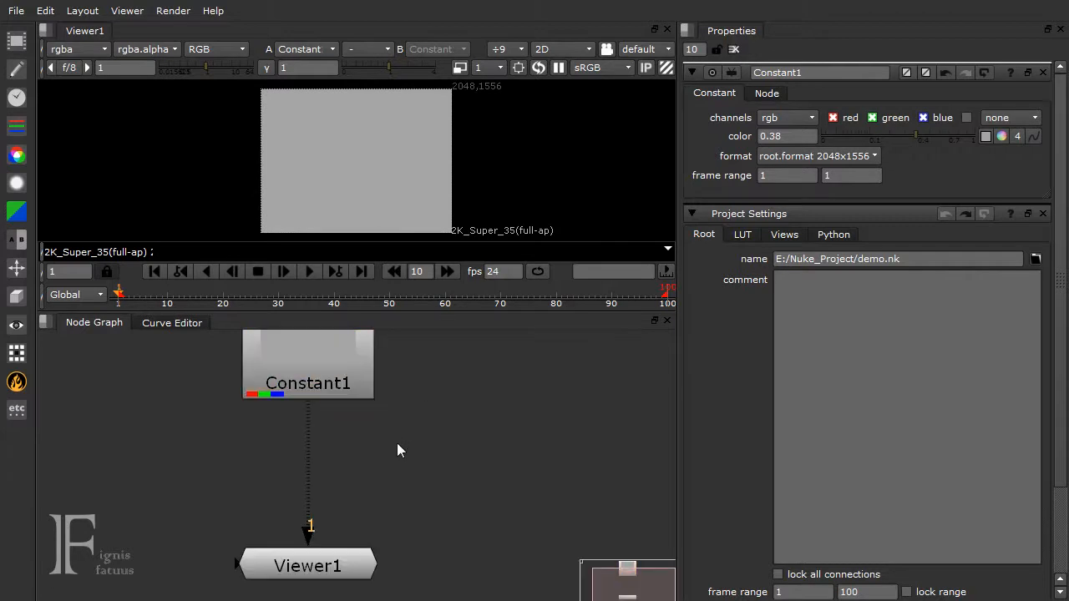
Step: Detach Viewer1's input 1 from the Constant node and reconnect it, undoing and repeating the reconnection once
{"action": "scroll", "coordinate": [401, 449], "scroll_direction": "down", "scroll_amount": 3}
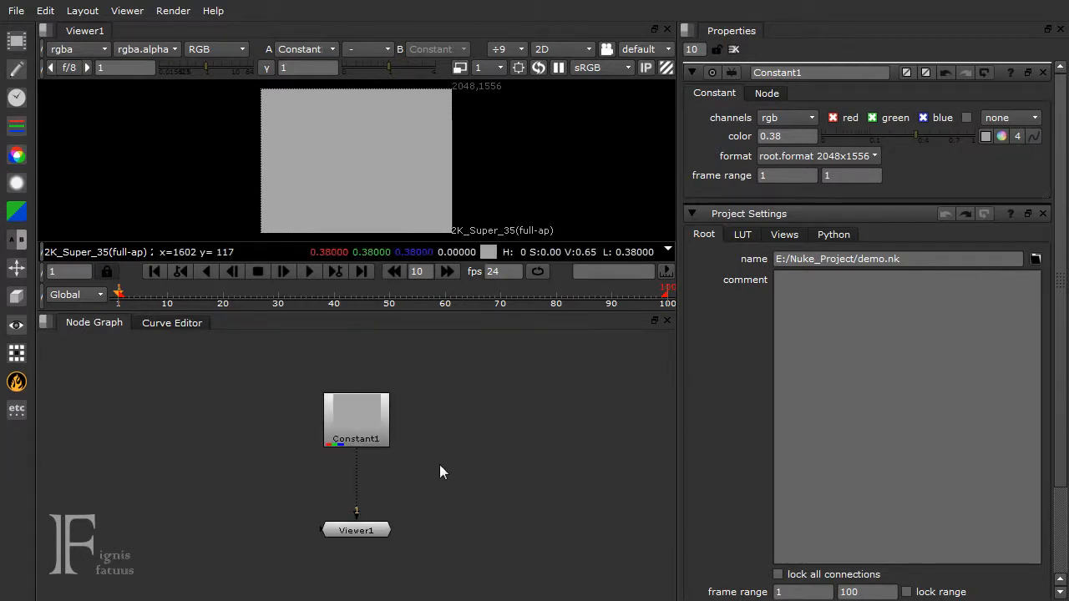
{"action": "scroll", "coordinate": [434, 459], "scroll_direction": "up", "scroll_amount": 5}
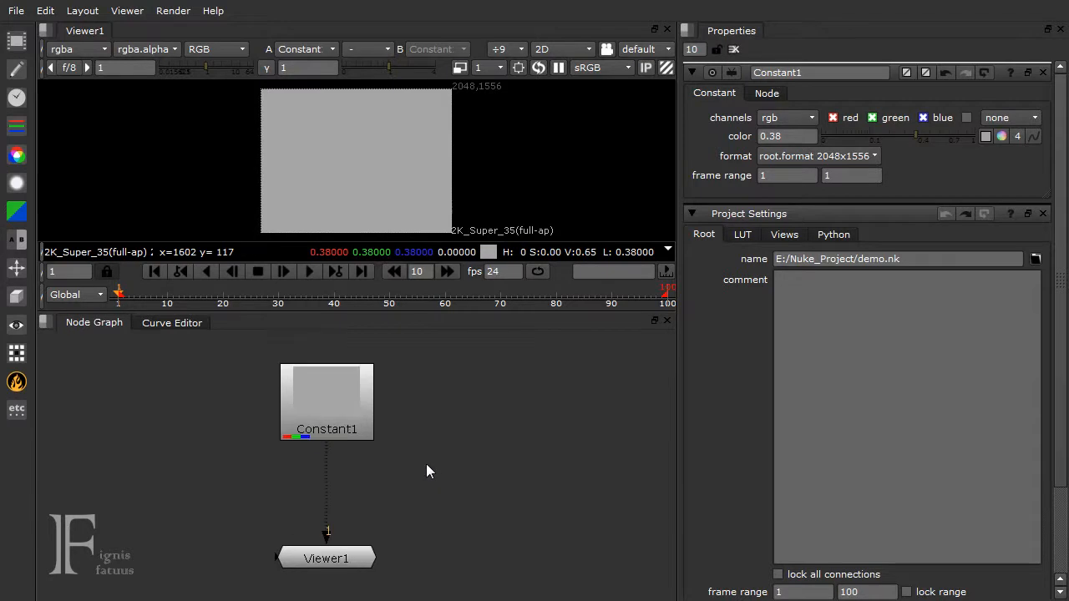
{"action": "scroll", "coordinate": [542, 441], "scroll_direction": "down", "scroll_amount": 5}
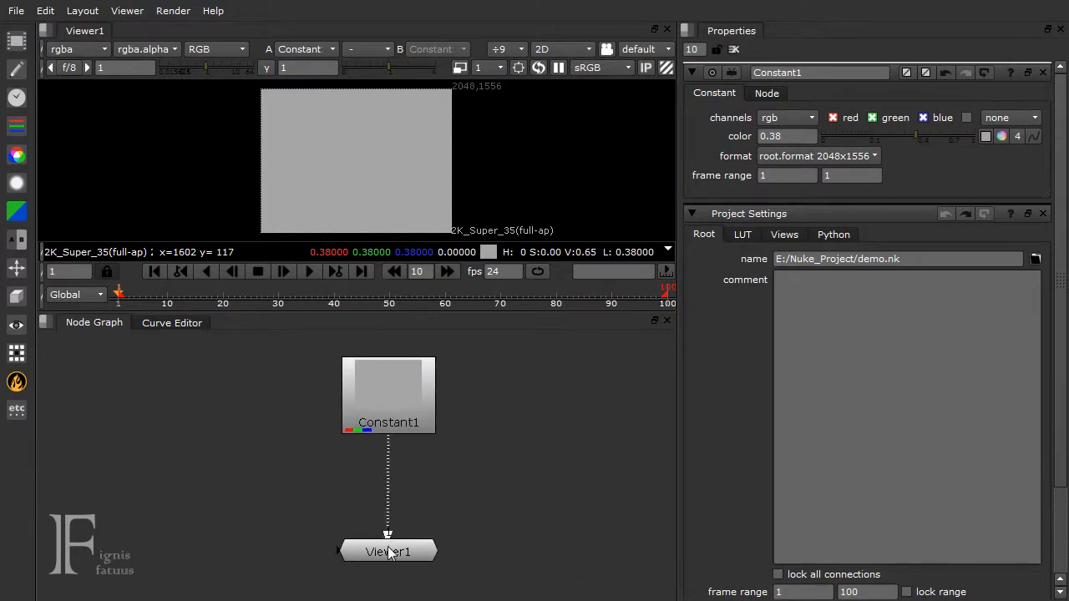
{"action": "mouse_move", "coordinate": [389, 529]}
{"action": "left_mouse_down"}
{"action": "mouse_move", "coordinate": [414, 526]}
{"action": "mouse_move", "coordinate": [393, 547]}
{"action": "mouse_move", "coordinate": [380, 533]}
{"action": "left_mouse_up"}
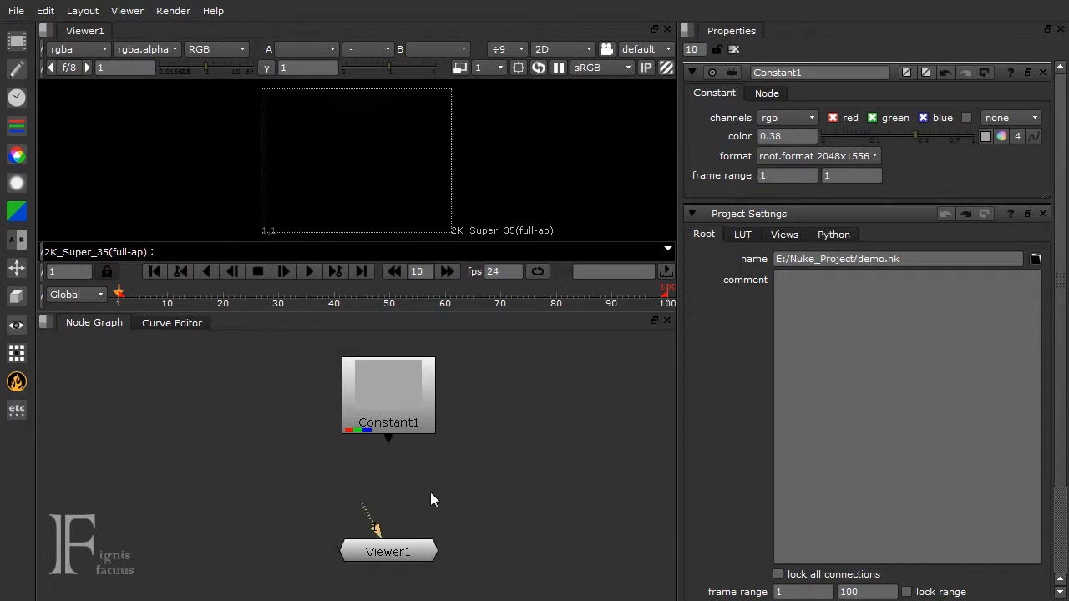
{"action": "left_click_drag", "start_coordinate": [385, 441], "coordinate": [391, 551]}
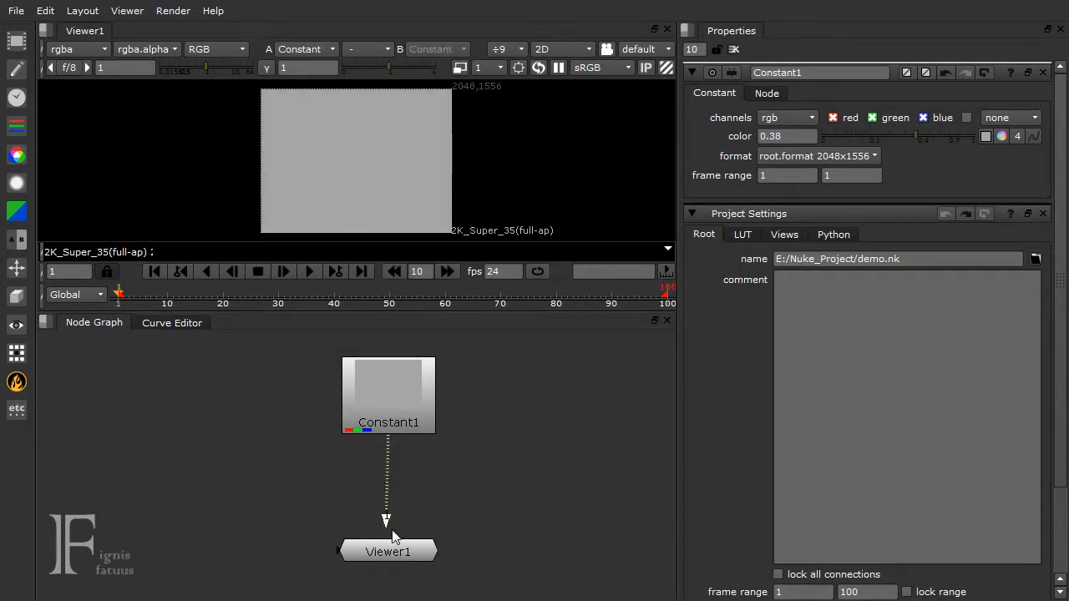
{"action": "key", "text": "ctrl+z"}
{"action": "left_click_drag", "start_coordinate": [368, 515], "coordinate": [387, 426]}
{"action": "middle_click_drag", "start_coordinate": [453, 436], "coordinate": [433, 437]}
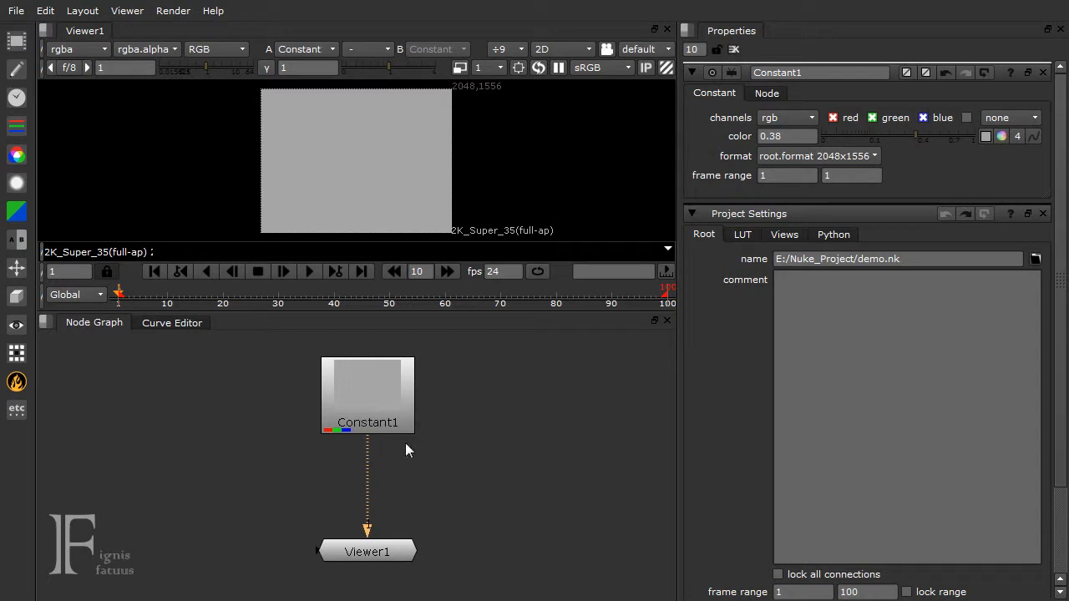
Step: Close the Constant node's properties and switch the project's lock all connections option on and back off
{"action": "left_click", "coordinate": [1042, 73]}
{"action": "left_click", "coordinate": [778, 433]}
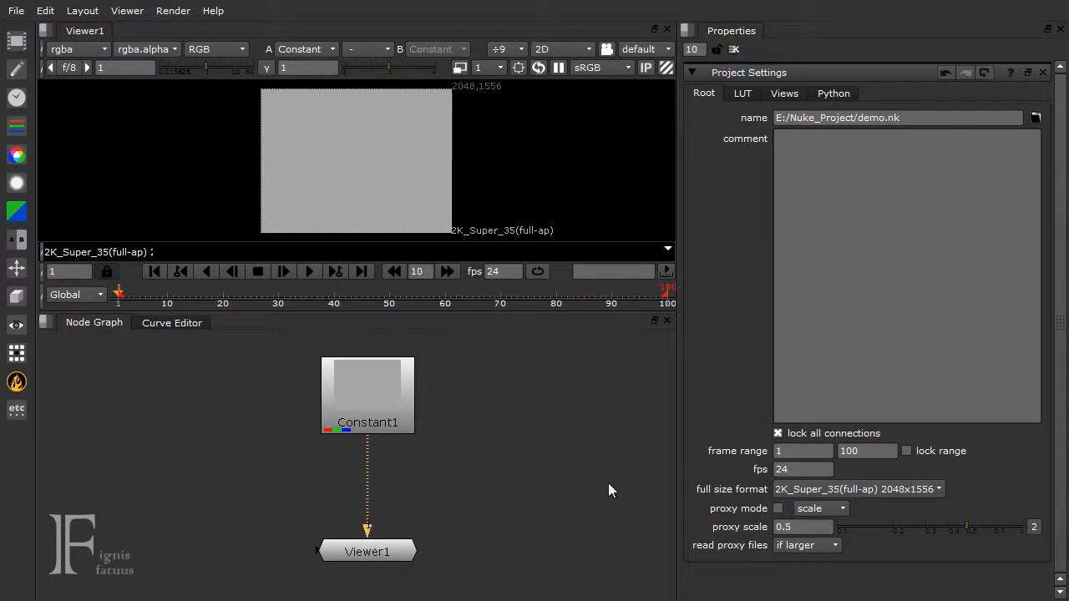
{"action": "left_click", "coordinate": [798, 435]}
Step: Examine the project's frame range start and end fields and the viewer timeline's range options, keeping Global
{"action": "left_click", "coordinate": [766, 454]}
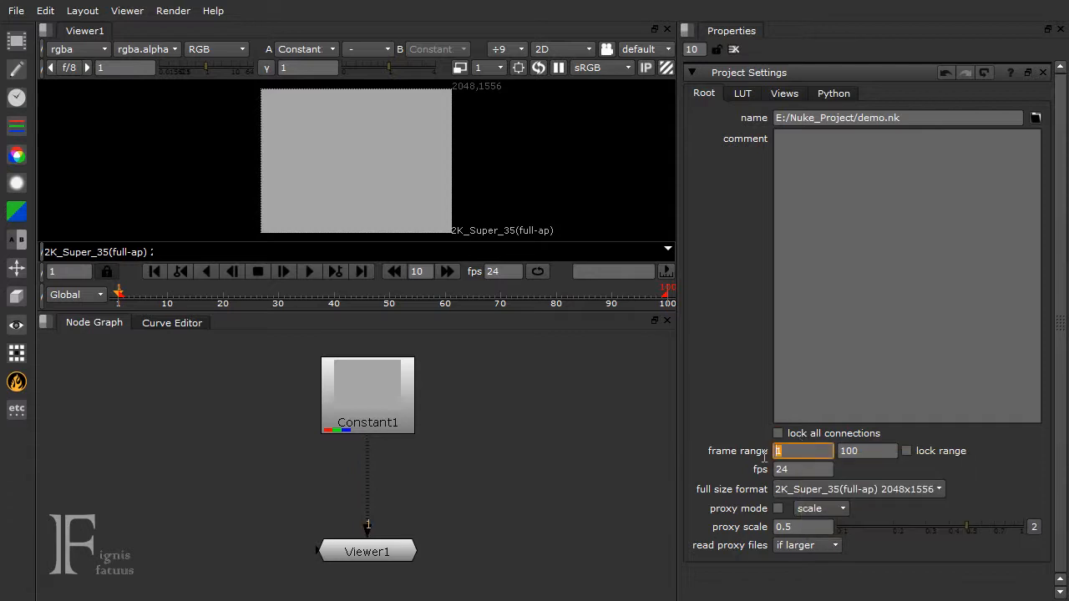
{"action": "key", "text": "Tab"}
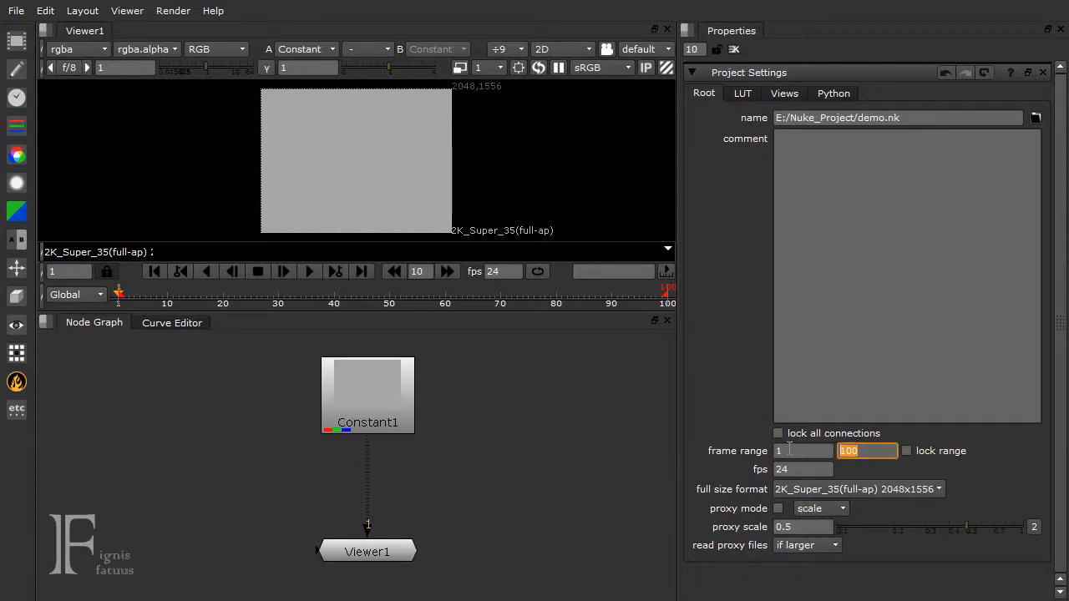
{"action": "left_click", "coordinate": [84, 296]}
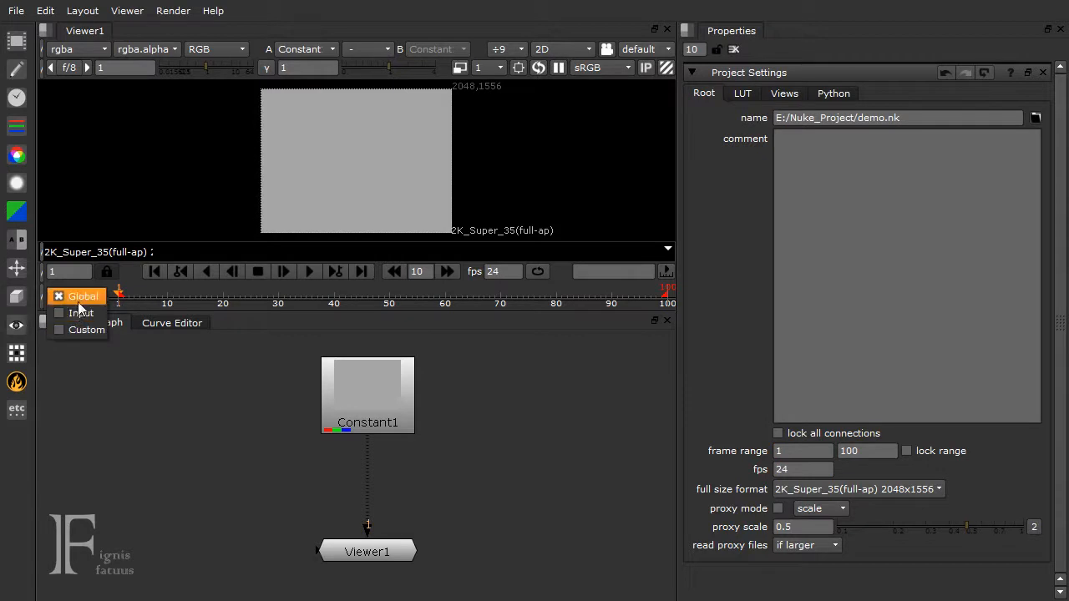
{"action": "left_click", "coordinate": [81, 298]}
Step: Set the last frame of the project's frame range to 500, then set it back to 100
{"action": "left_click_drag", "start_coordinate": [881, 451], "coordinate": [825, 448]}
{"action": "type", "text": "500"}
{"action": "key", "text": "Return"}
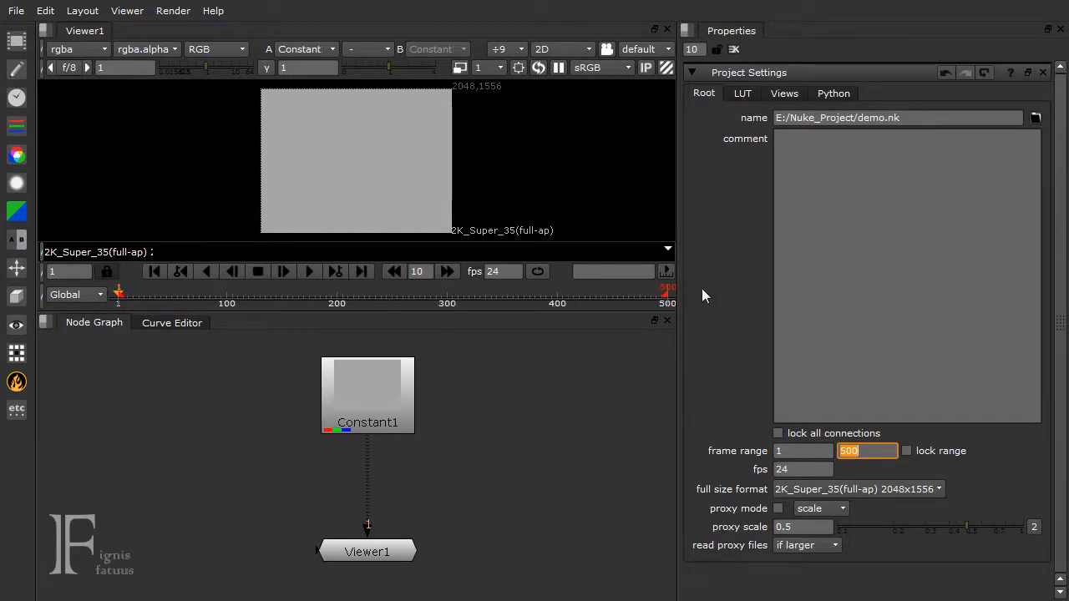
{"action": "type", "text": "100"}
{"action": "key", "text": "Return"}
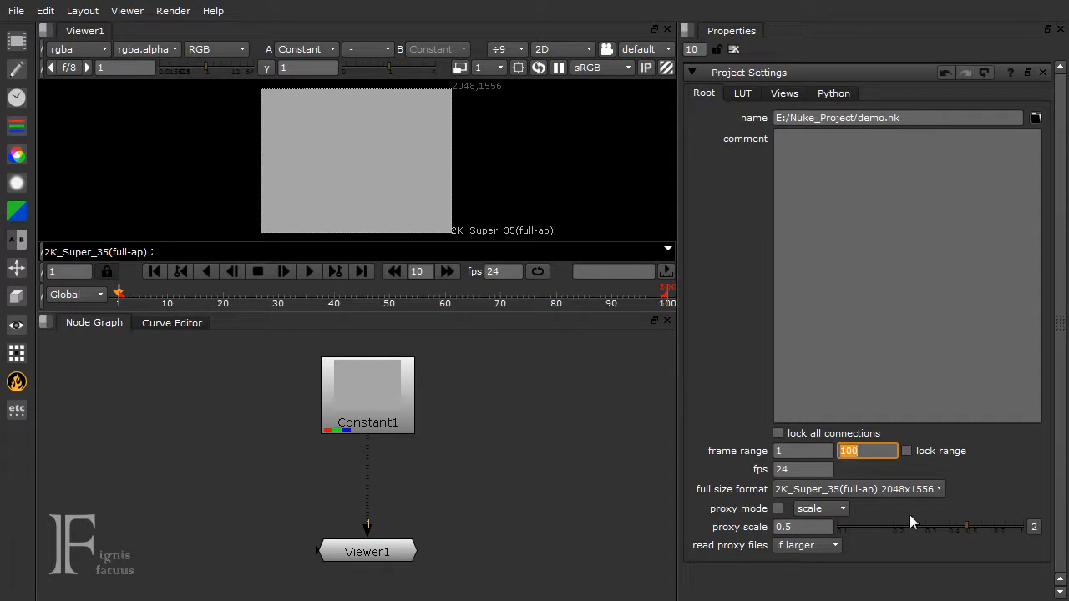
Step: Compare the project's fps setting with the viewer's playback fps field
{"action": "left_click", "coordinate": [800, 469]}
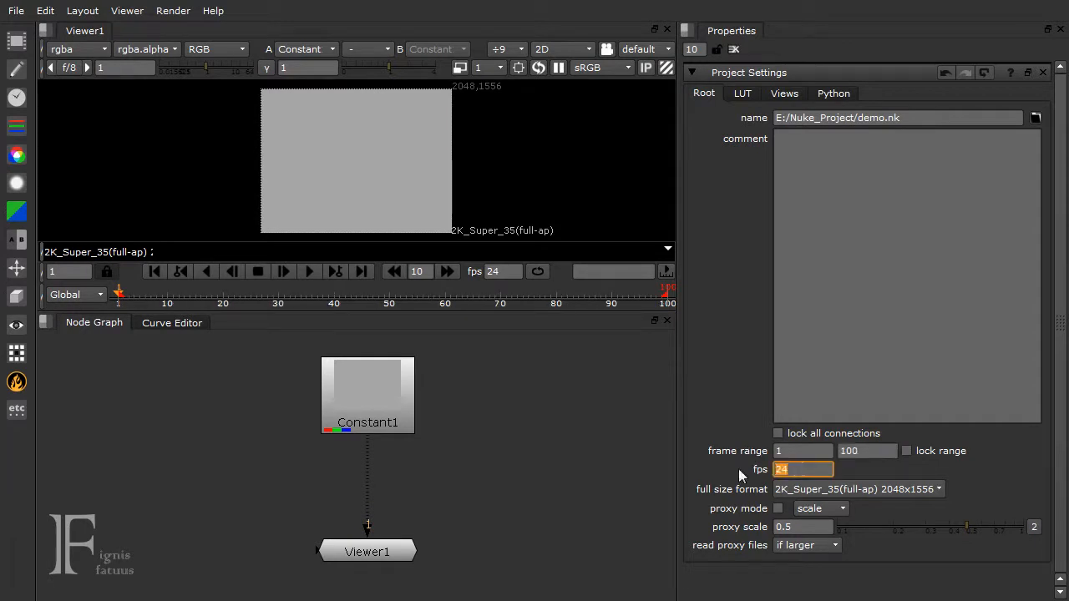
{"action": "left_click", "coordinate": [501, 271]}
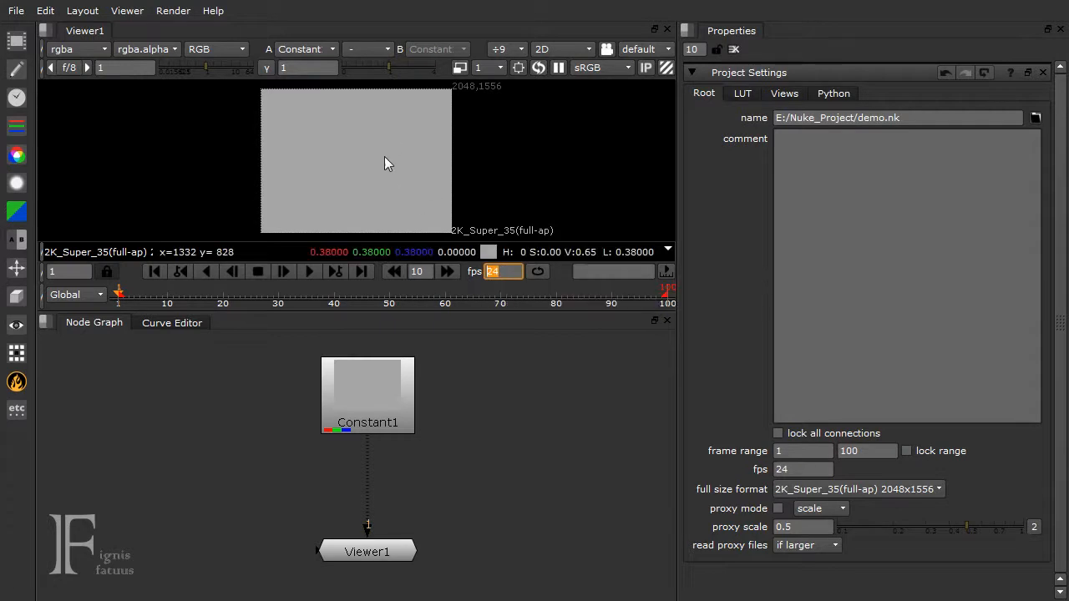
{"action": "left_click", "coordinate": [799, 469]}
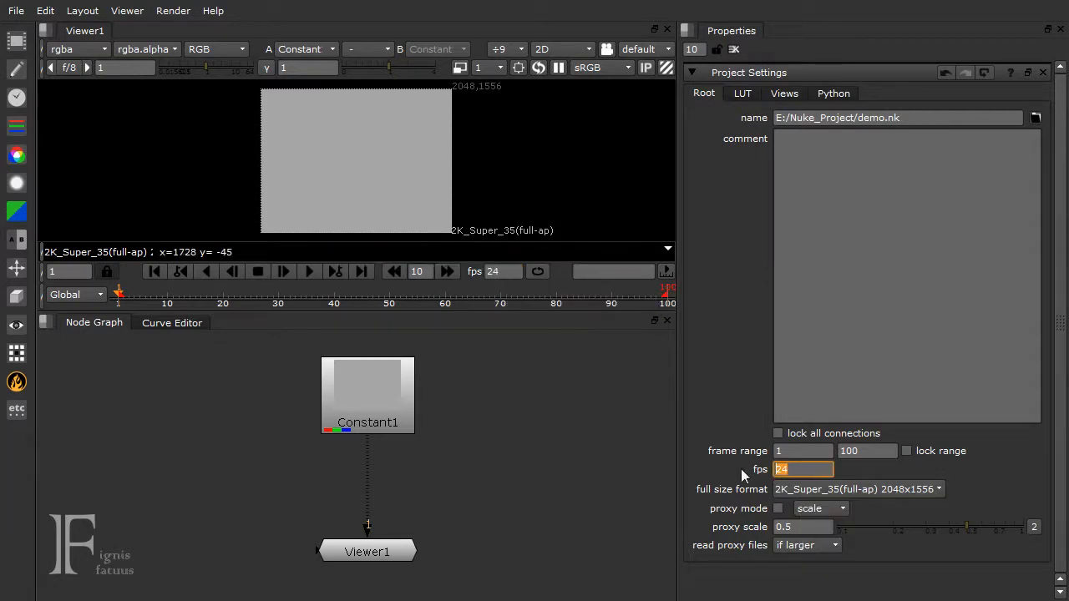
{"action": "left_click", "coordinate": [500, 272]}
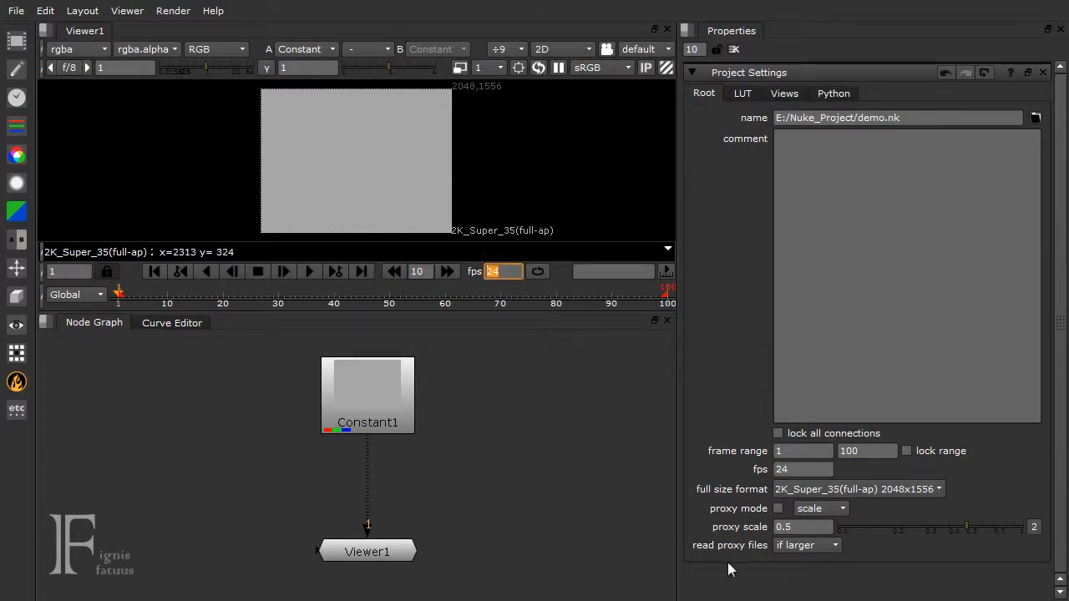
{"action": "left_click", "coordinate": [810, 468]}
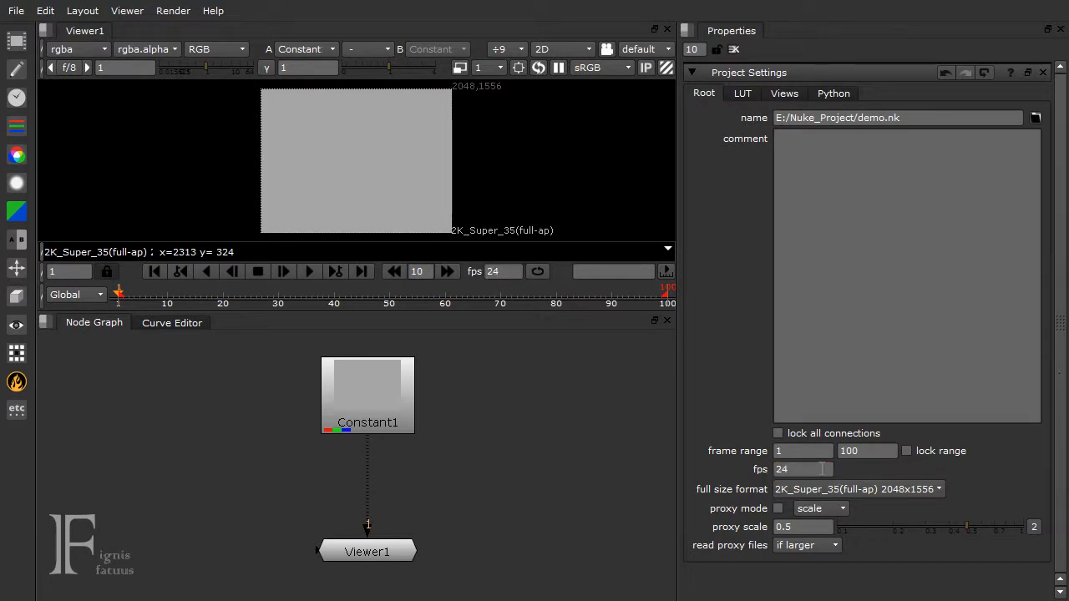
{"action": "left_click", "coordinate": [748, 468]}
{"action": "left_click", "coordinate": [491, 271]}
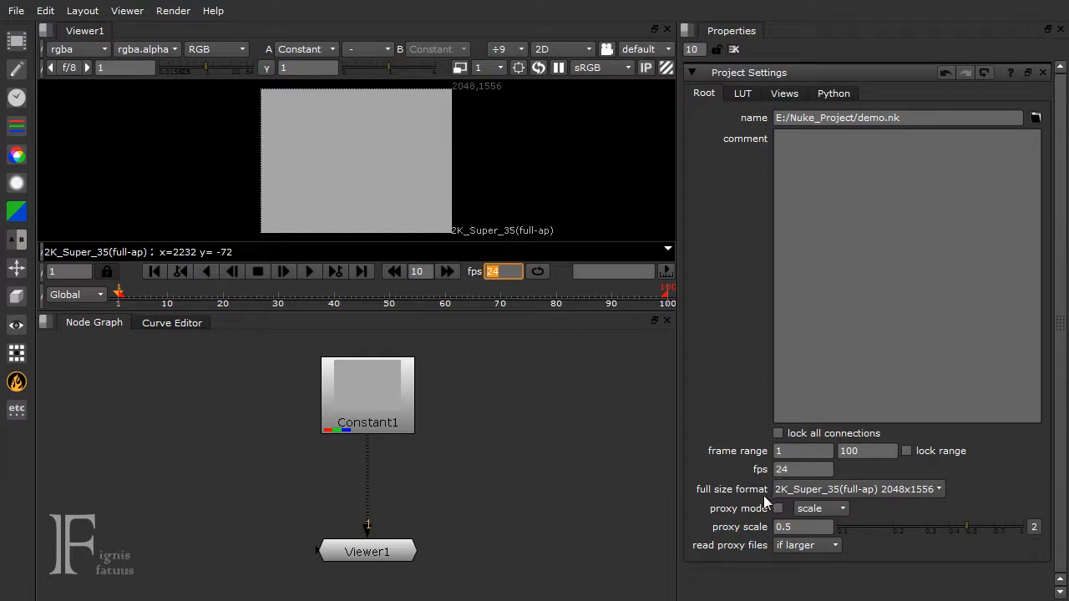
Step: Create a new full size format named myformat with a file size of 900 by 900
{"action": "left_click", "coordinate": [794, 491]}
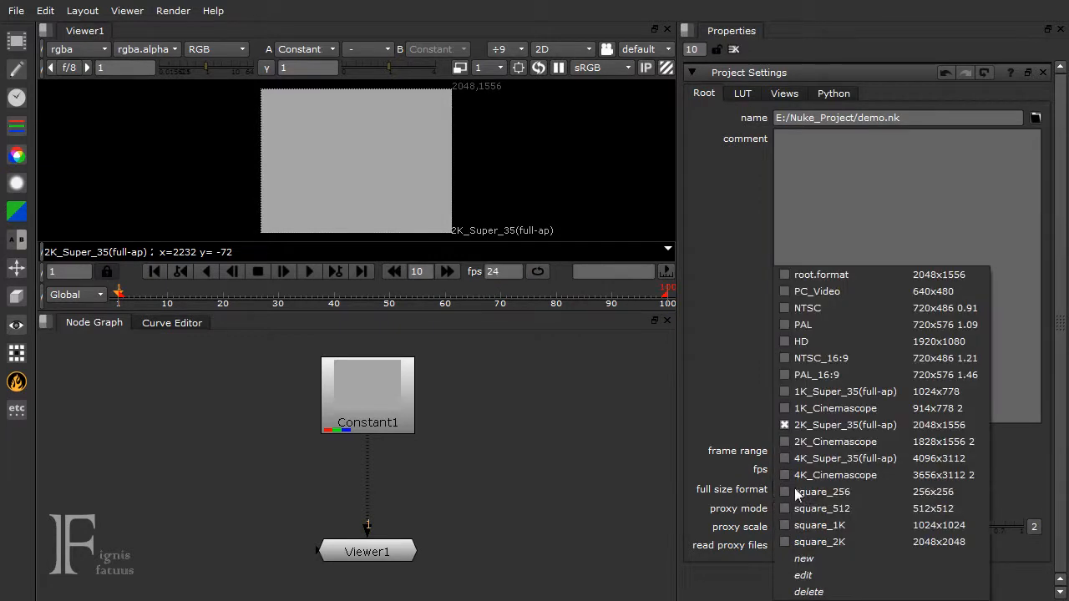
{"action": "left_click", "coordinate": [751, 484]}
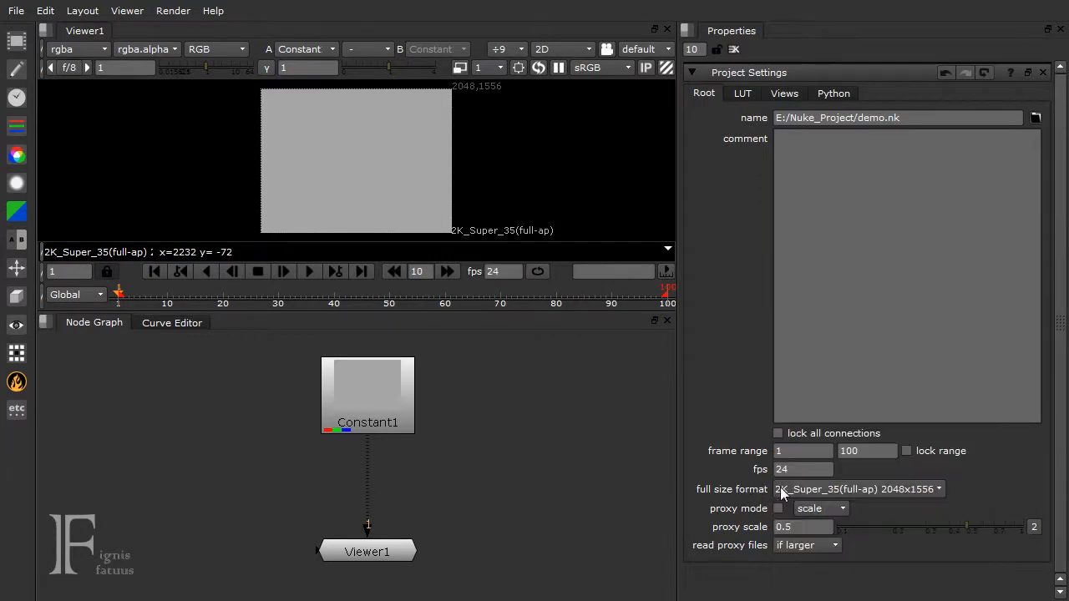
{"action": "left_click", "coordinate": [782, 492]}
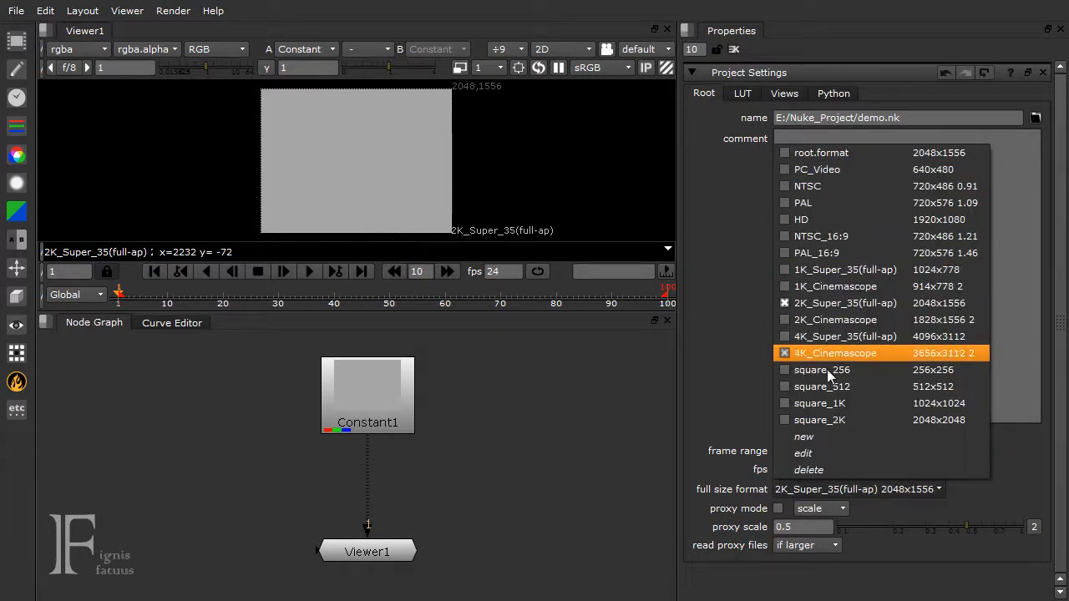
{"action": "left_click", "coordinate": [831, 441]}
{"action": "left_click_drag", "start_coordinate": [793, 234], "coordinate": [711, 196]}
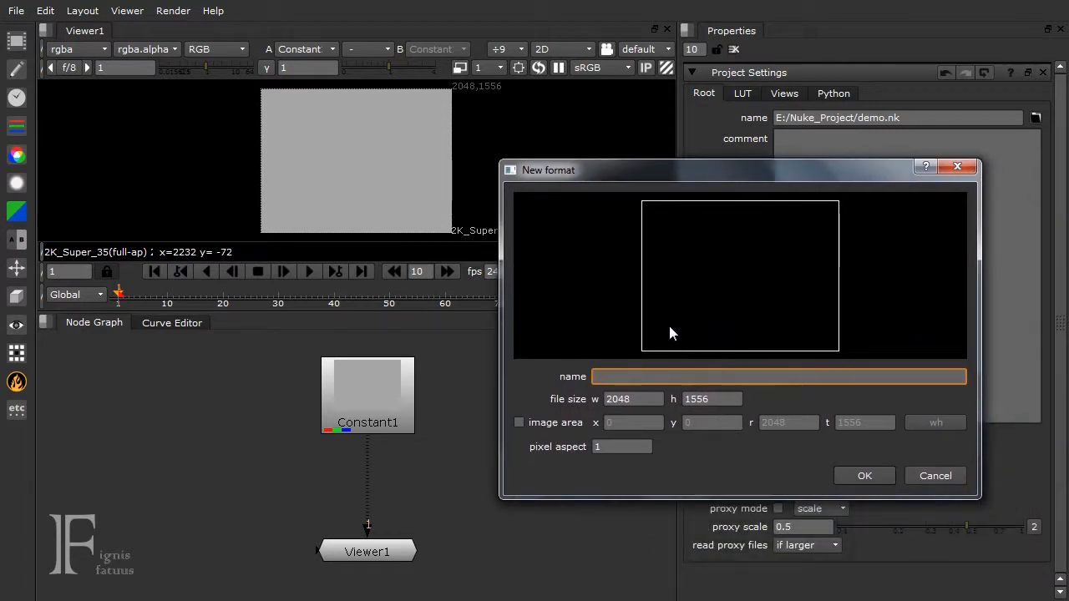
{"action": "type", "text": "myformat"}
{"action": "key", "text": "Tab"}
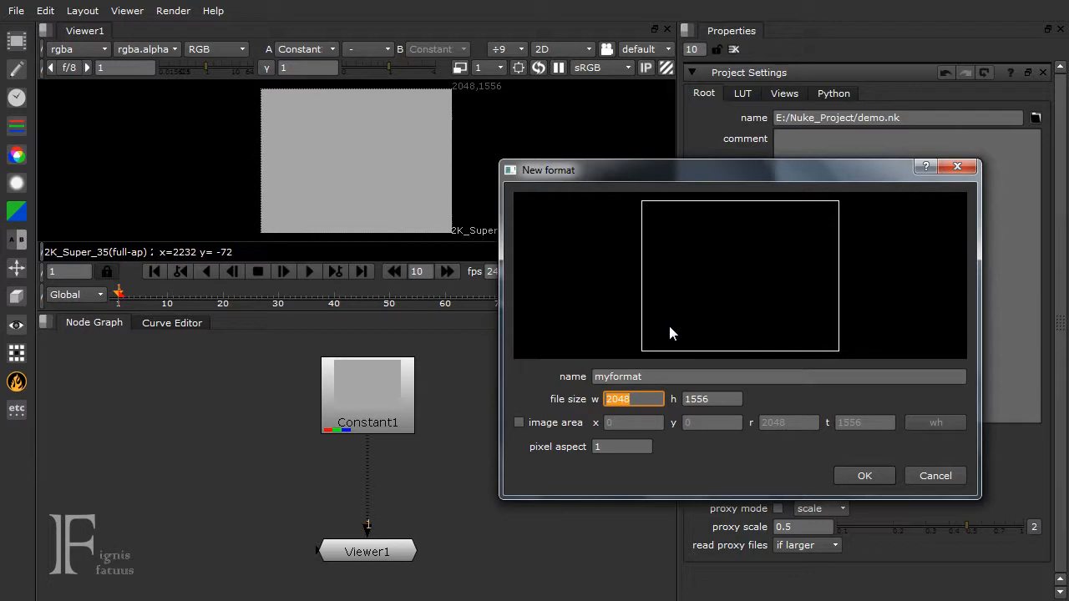
{"action": "type", "text": "900"}
{"action": "key", "text": "Tab"}
{"action": "type", "text": "900"}
{"action": "key", "text": "Tab"}
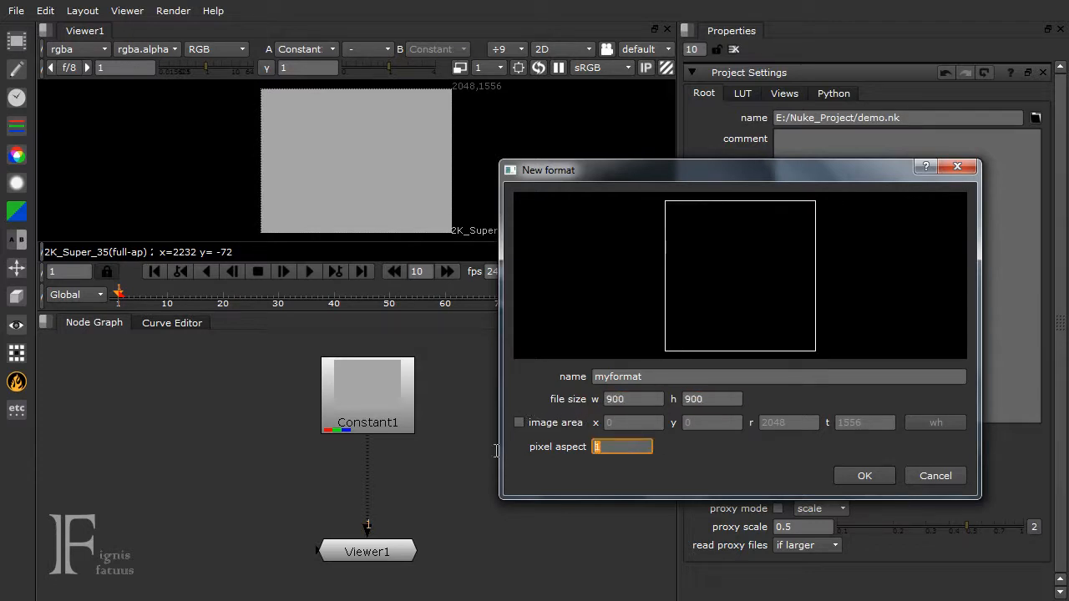
{"action": "left_click", "coordinate": [863, 475]}
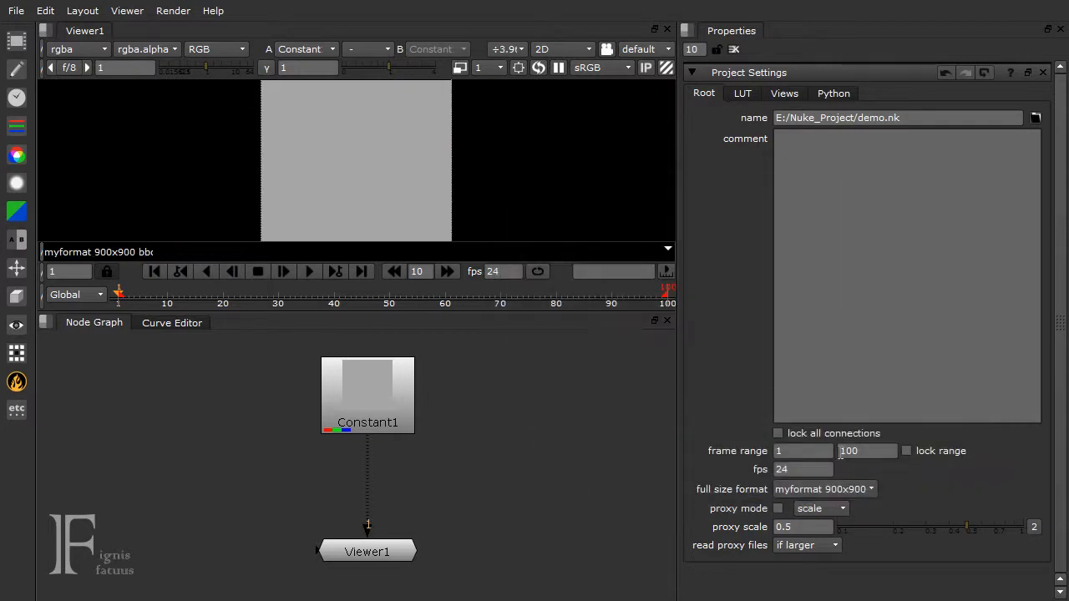
Step: View the myformat definition in the format editor and close it without changes
{"action": "left_click", "coordinate": [856, 489]}
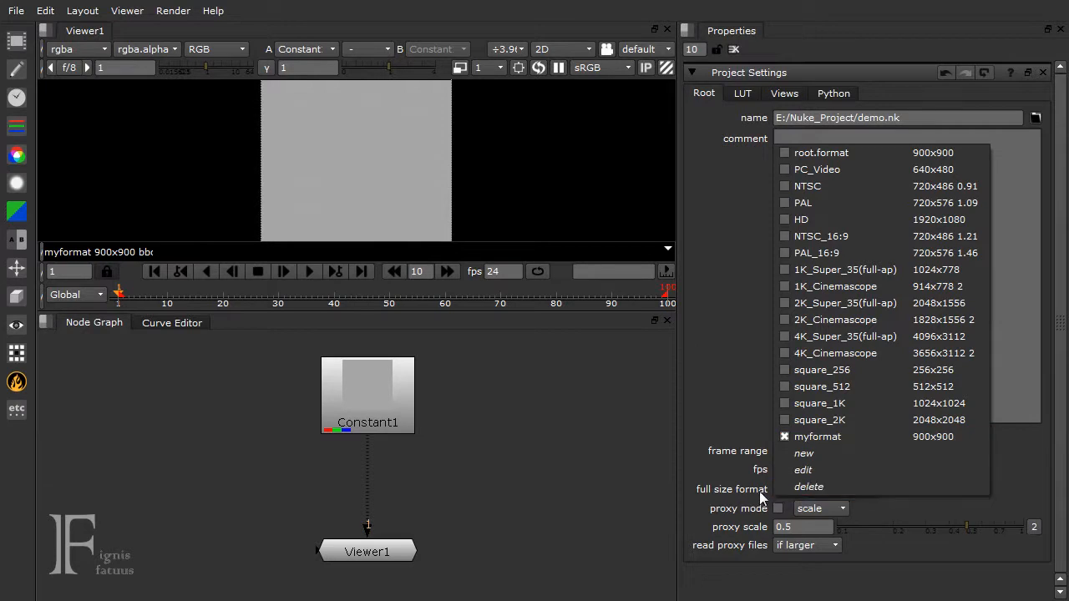
{"action": "left_click", "coordinate": [832, 472]}
{"action": "left_click_drag", "start_coordinate": [816, 242], "coordinate": [698, 218]}
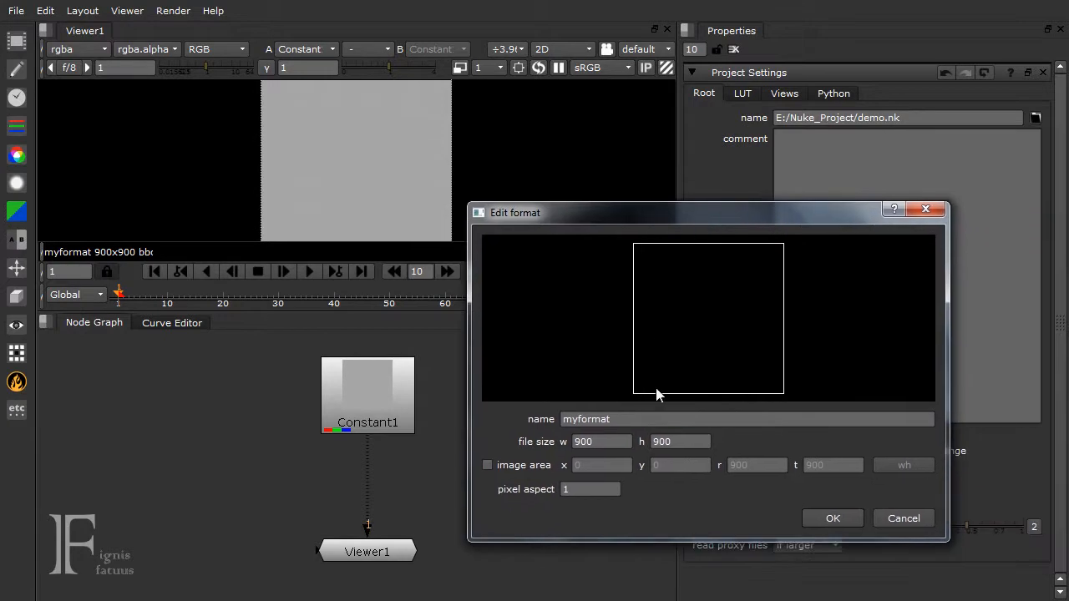
{"action": "left_click", "coordinate": [908, 518]}
Step: Delete the myformat format and review the full size format list, keeping the unnamed 900x900 entry selected
{"action": "left_click", "coordinate": [826, 489]}
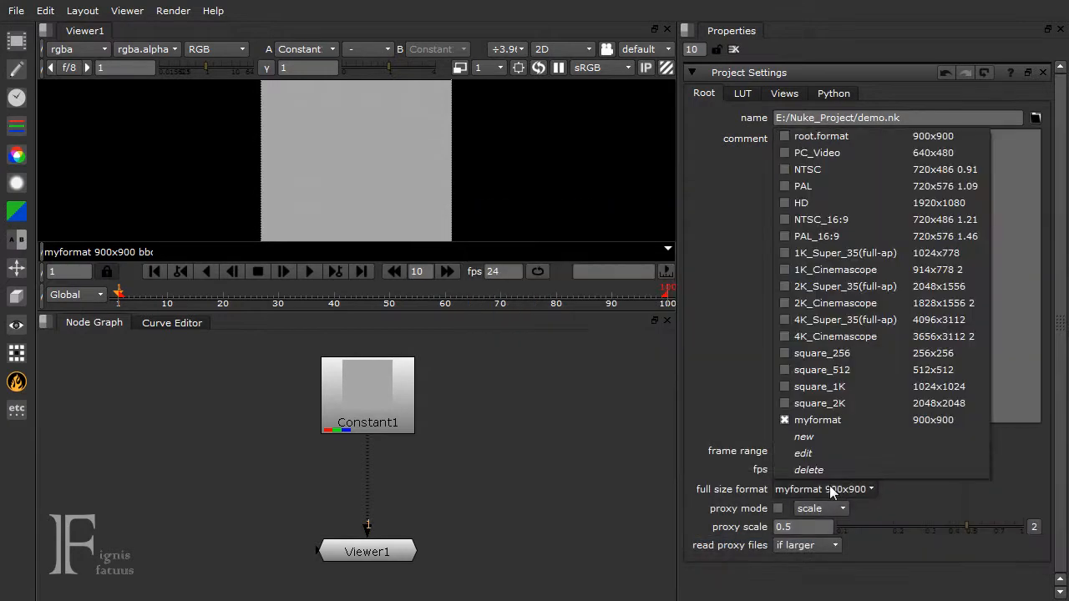
{"action": "left_click", "coordinate": [831, 470]}
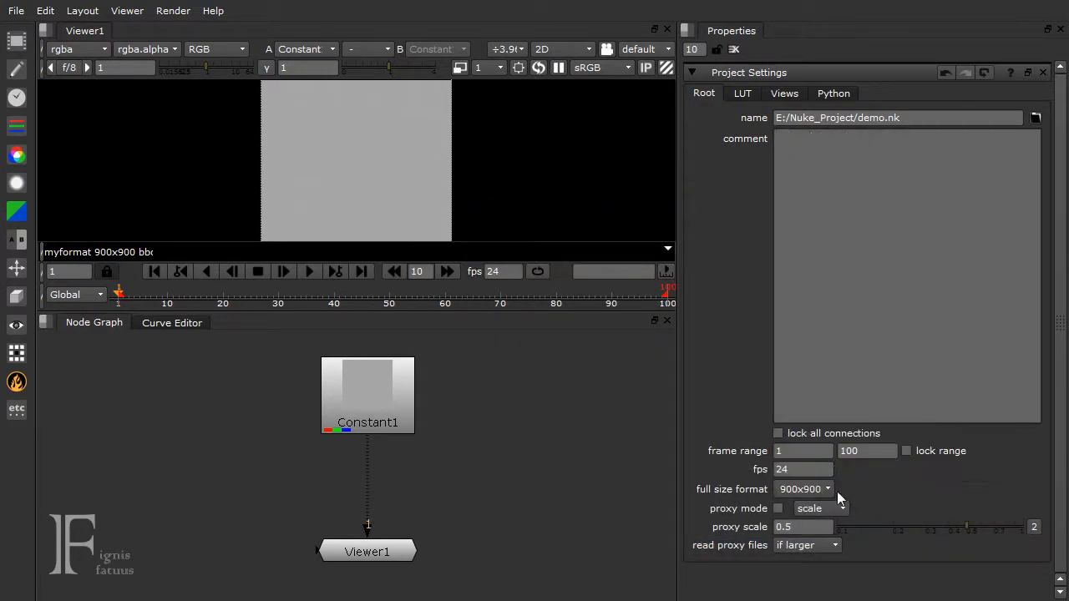
{"action": "left_click", "coordinate": [815, 492]}
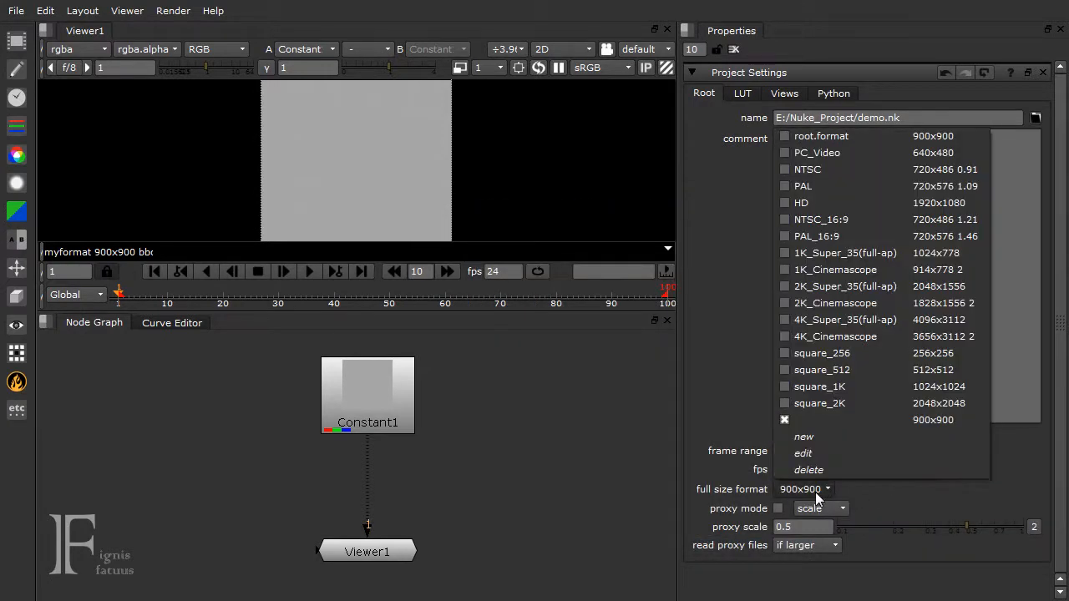
{"action": "left_click", "coordinate": [920, 421]}
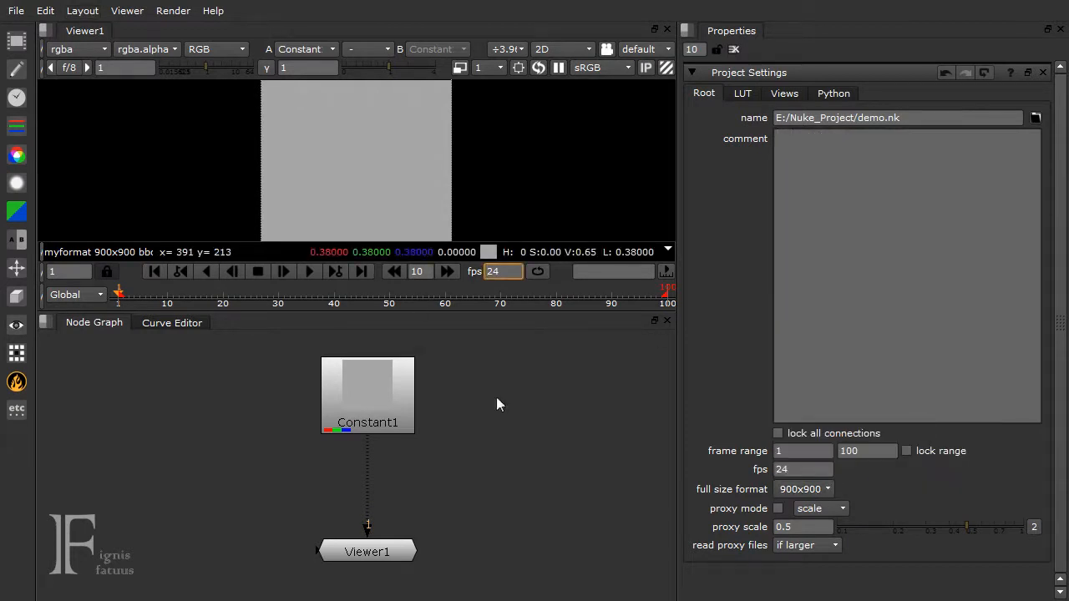
{"action": "left_click", "coordinate": [793, 490]}
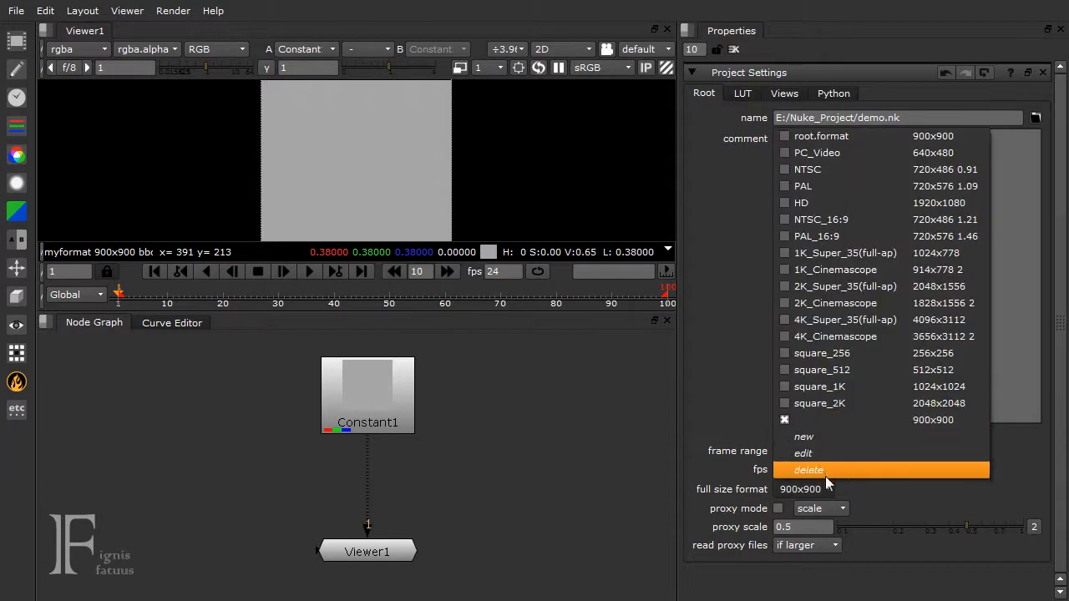
{"action": "left_click", "coordinate": [858, 491]}
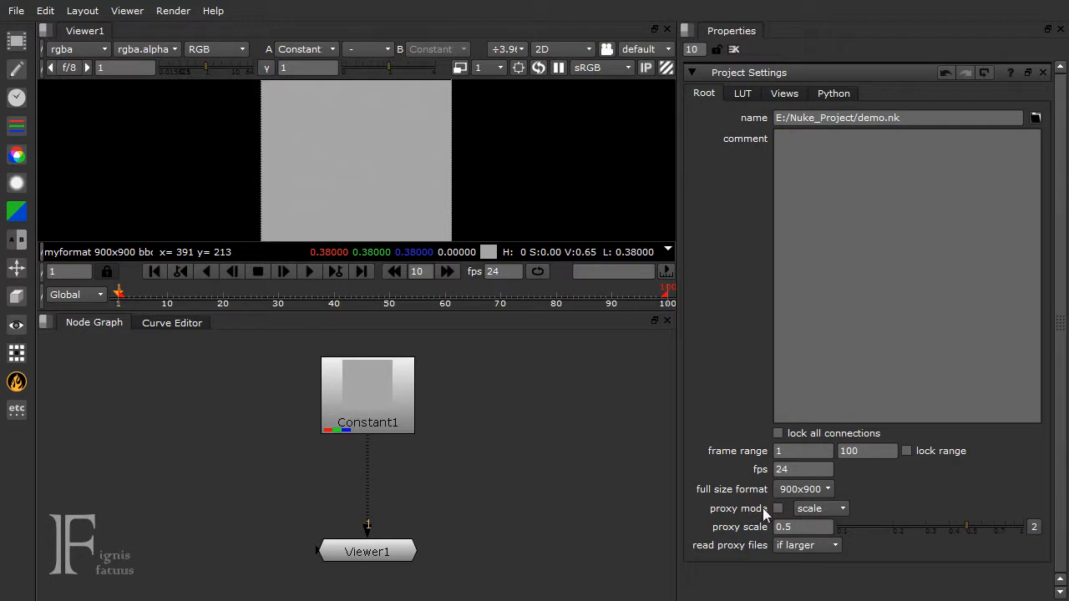
Step: Switch proxy mode on from the viewer and turn it back off
{"action": "left_click", "coordinate": [462, 68]}
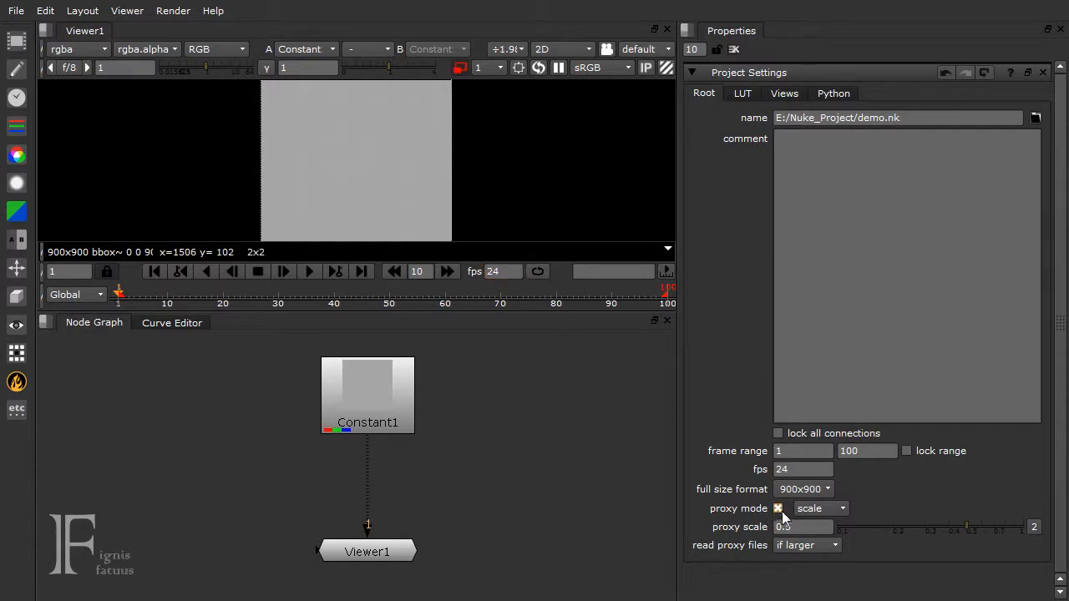
{"action": "left_click", "coordinate": [460, 68]}
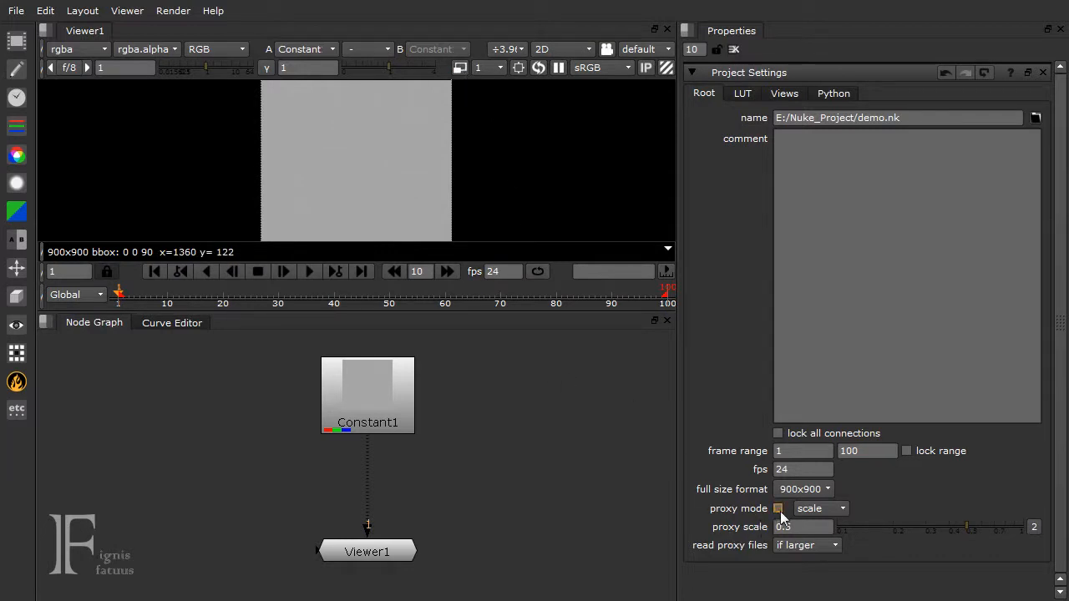
Step: Delete the Constant1 node from the node graph
{"action": "middle_click_drag", "start_coordinate": [456, 166], "coordinate": [467, 166]}
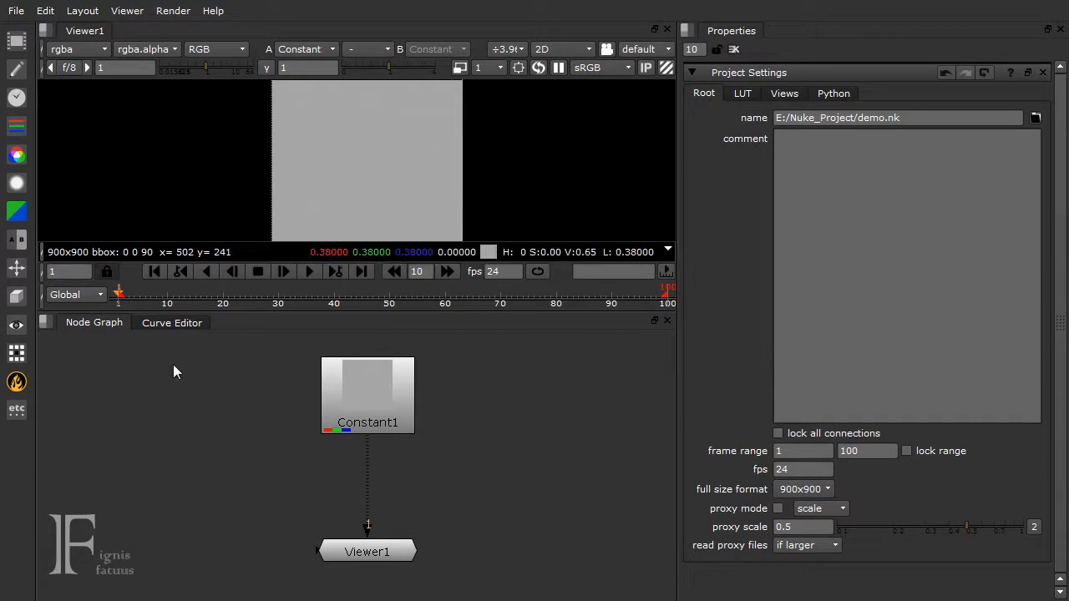
{"action": "left_click", "coordinate": [327, 385]}
{"action": "key", "text": "Delete"}
Step: Create a Read node loading the VFT118_%05d.jpg 0-116 sequence from the E:/Nuke_Project/2D Track folder
{"action": "key", "text": "r"}
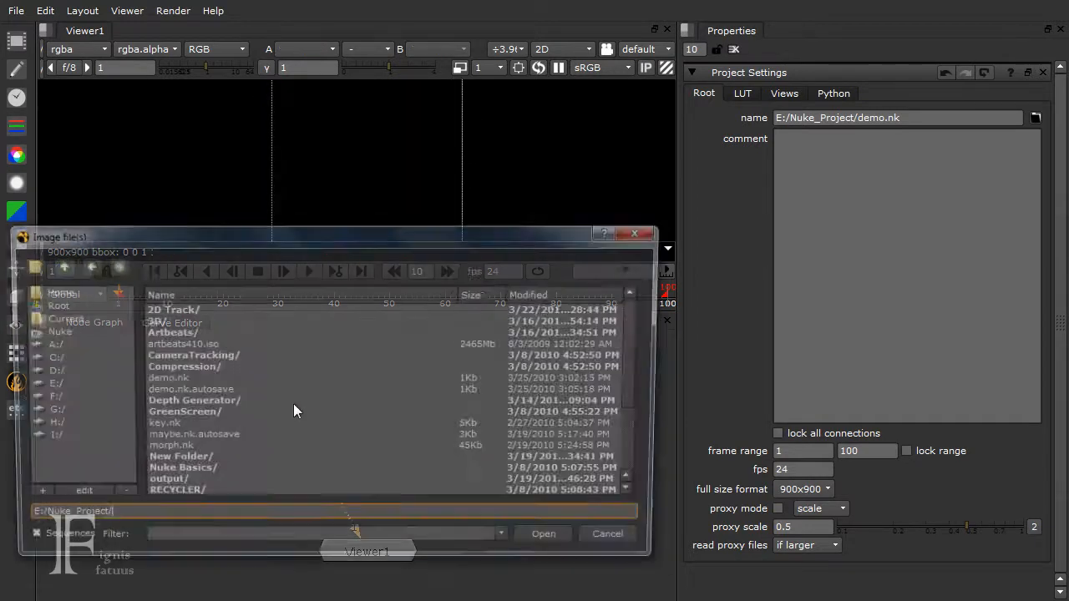
{"action": "double_click", "coordinate": [192, 320]}
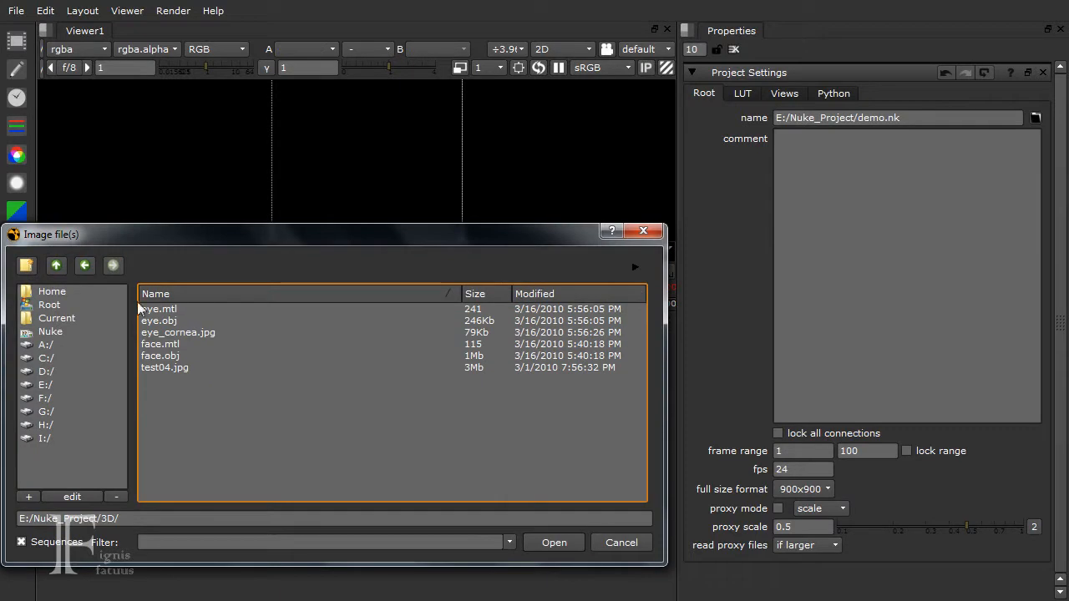
{"action": "left_click", "coordinate": [56, 266]}
{"action": "double_click", "coordinate": [167, 311]}
{"action": "left_click", "coordinate": [167, 310]}
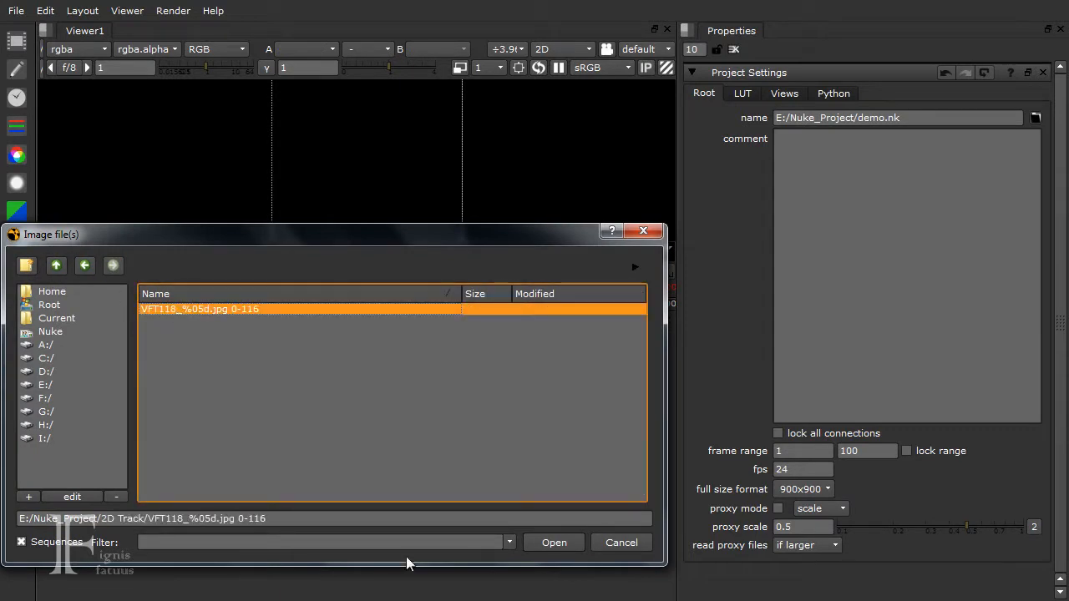
{"action": "left_click", "coordinate": [555, 543]}
Step: Place the Read1 node directly above Viewer1 and connect it to the viewer's first input
{"action": "left_click_drag", "start_coordinate": [336, 372], "coordinate": [366, 370]}
{"action": "key", "text": "1"}
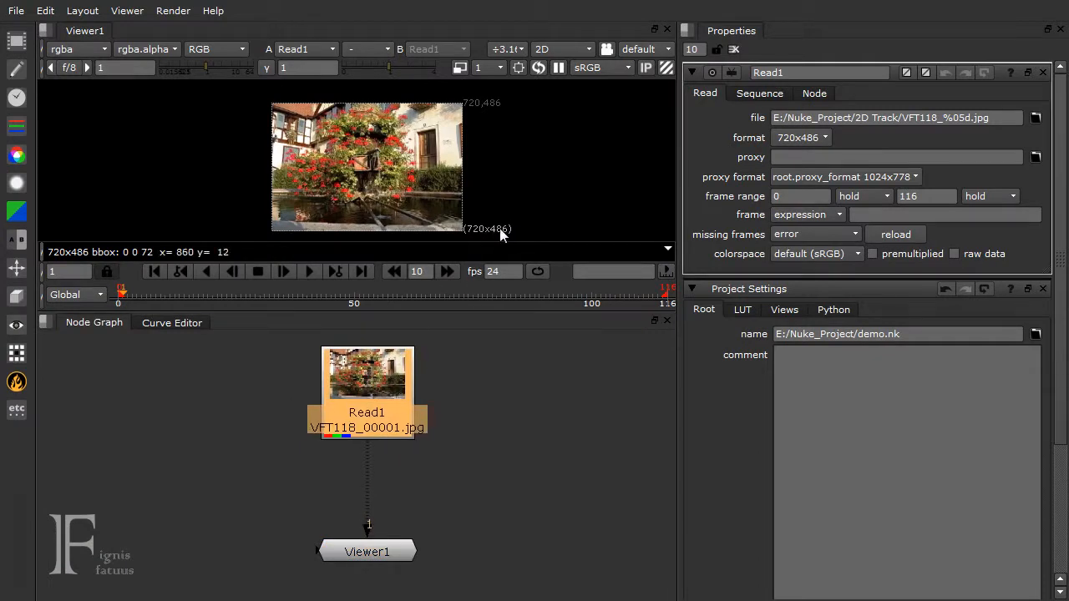
{"action": "scroll", "coordinate": [497, 228], "scroll_direction": "up", "scroll_amount": 3}
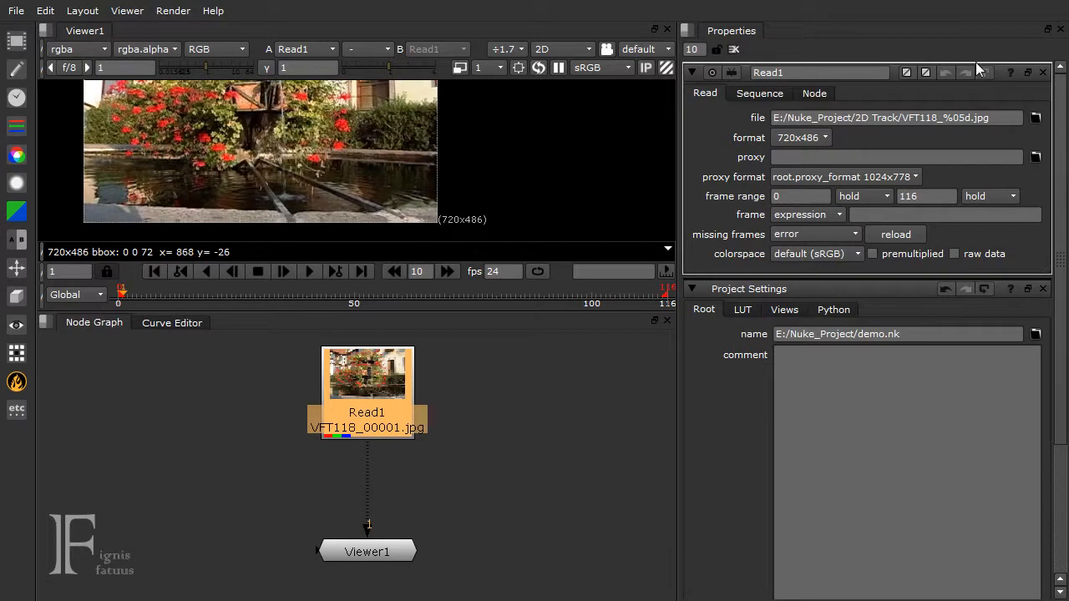
Step: Close the Read1 properties, check the project's full size format and close the project settings
{"action": "left_click", "coordinate": [1042, 72]}
{"action": "left_click", "coordinate": [801, 490]}
{"action": "left_click", "coordinate": [813, 436]}
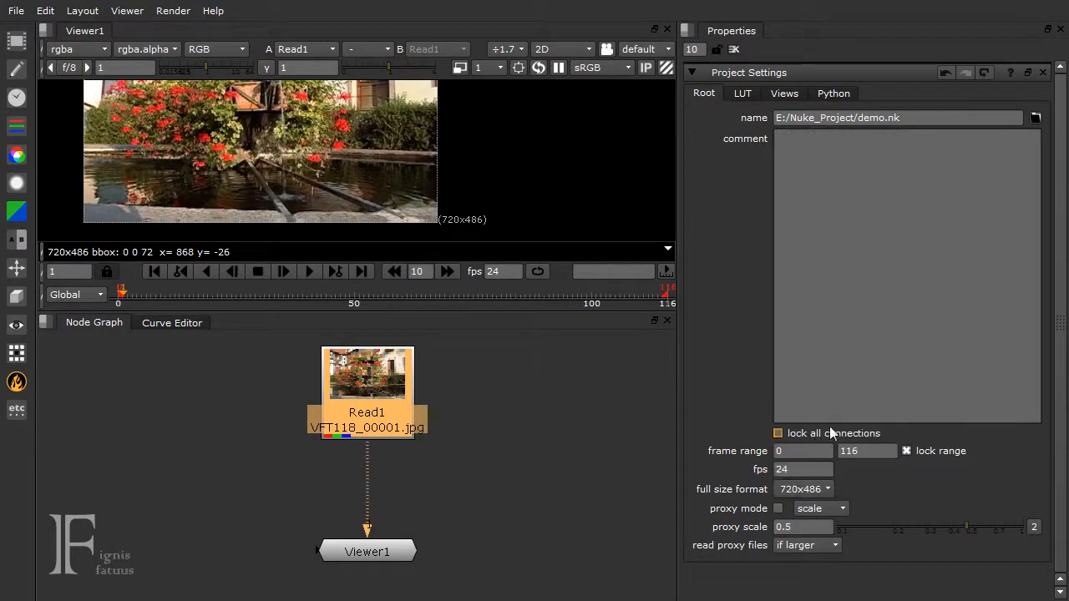
{"action": "left_click", "coordinate": [803, 489]}
{"action": "left_click", "coordinate": [804, 490]}
{"action": "left_click", "coordinate": [1042, 71]}
Step: Deselect the Read1 node, then turn proxy mode on and off again to compare the viewer's image resolution
{"action": "mouse_move", "coordinate": [479, 505]}
{"action": "middle_mouse_down"}
{"action": "mouse_move", "coordinate": [519, 507]}
{"action": "mouse_move", "coordinate": [474, 497]}
{"action": "middle_mouse_up"}
{"action": "middle_click_drag", "start_coordinate": [421, 132], "coordinate": [465, 133]}
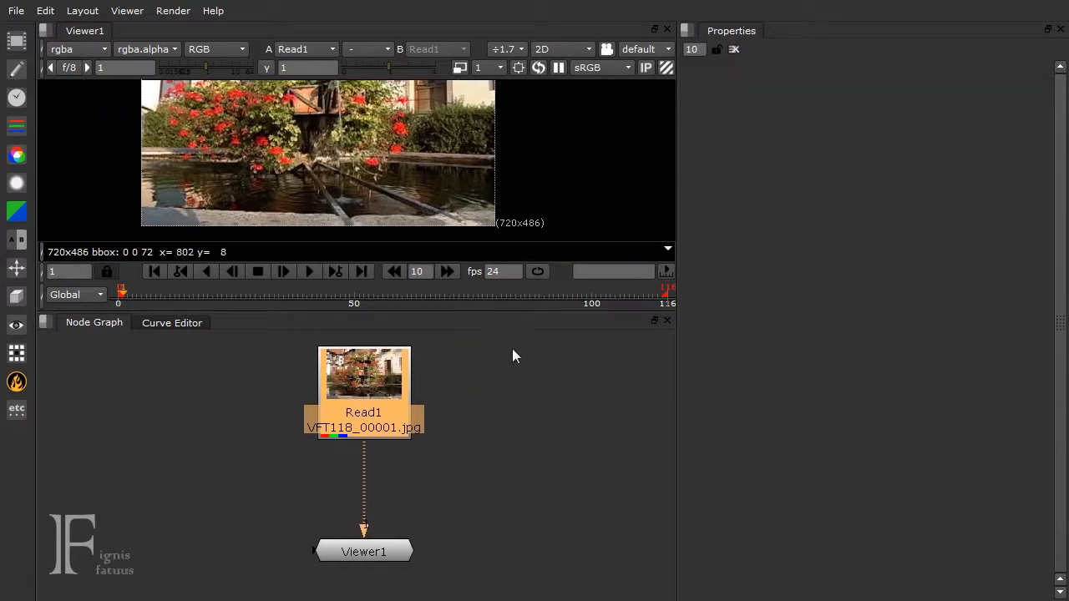
{"action": "left_click", "coordinate": [503, 385]}
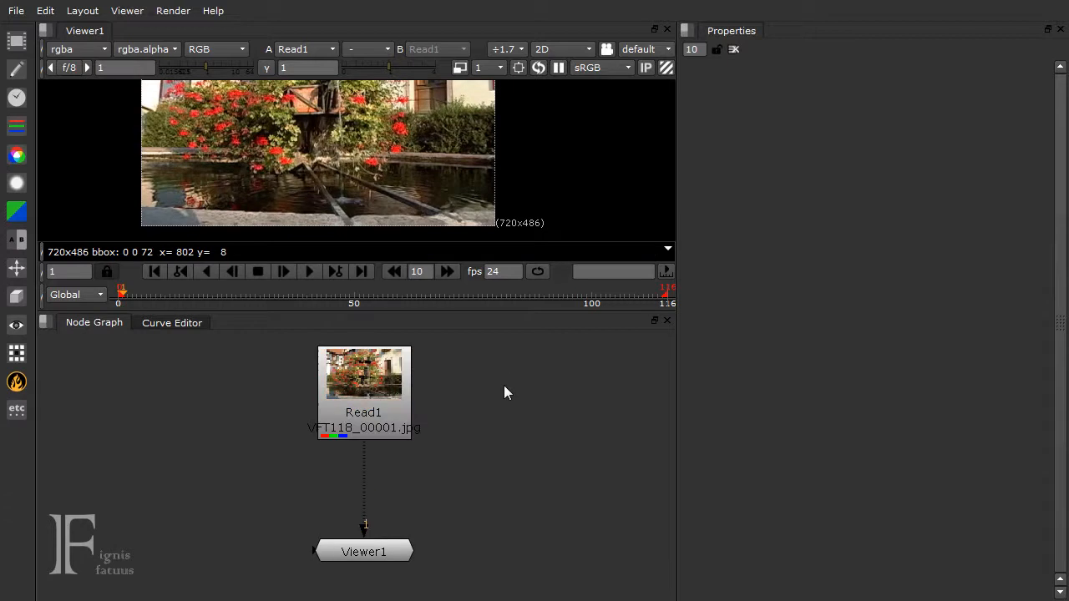
{"action": "left_click", "coordinate": [460, 68]}
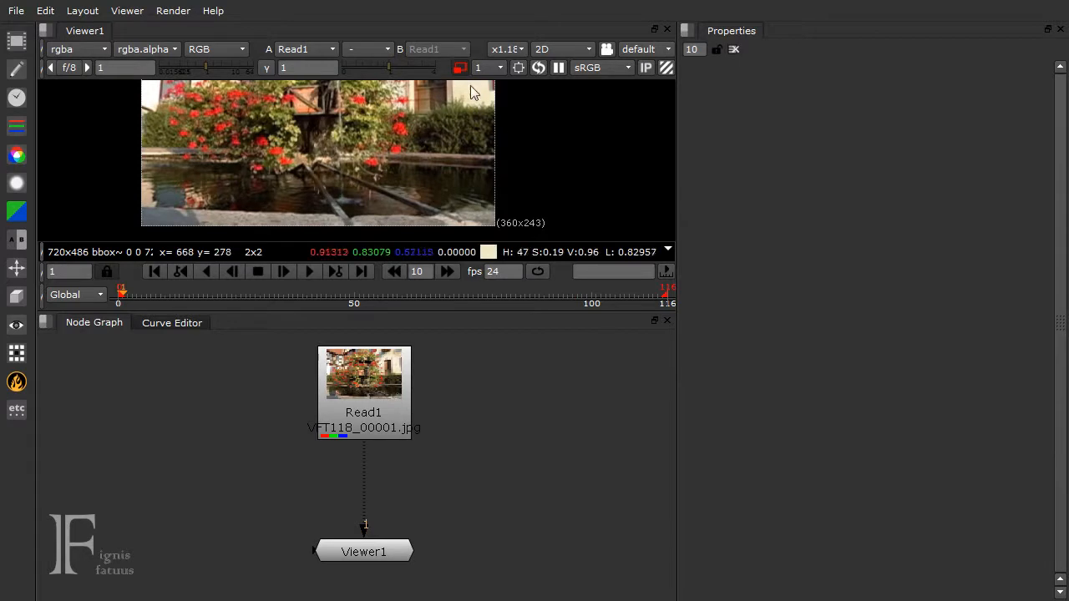
{"action": "key", "text": "ctrl+p"}
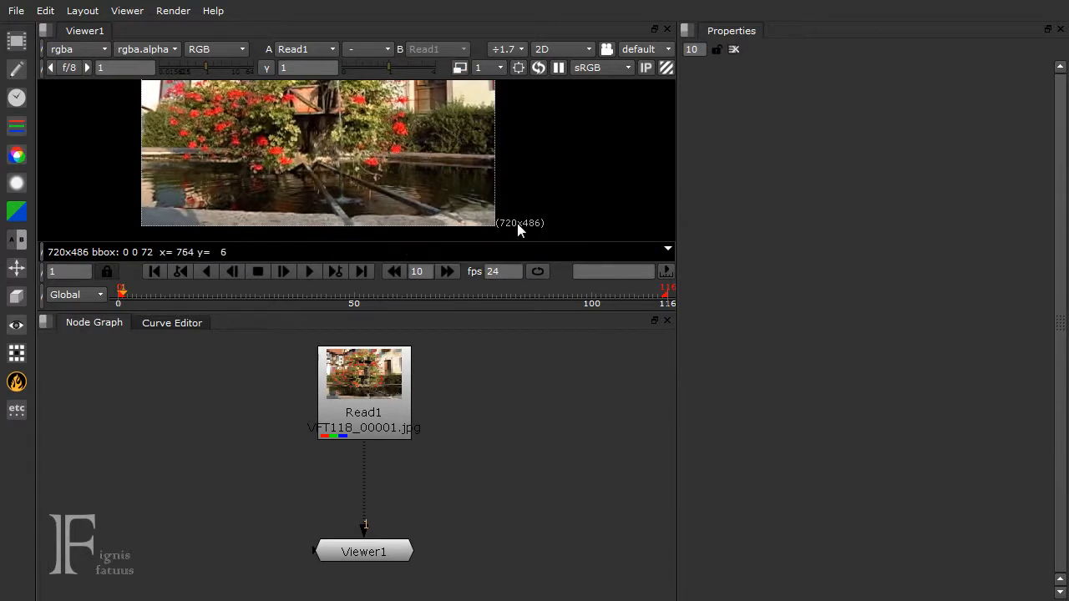
Step: Open the project settings, check the proxy type and scale, and switch proxy mode on with the type kept at scale
{"action": "left_click", "coordinate": [45, 11]}
{"action": "left_click", "coordinate": [81, 399]}
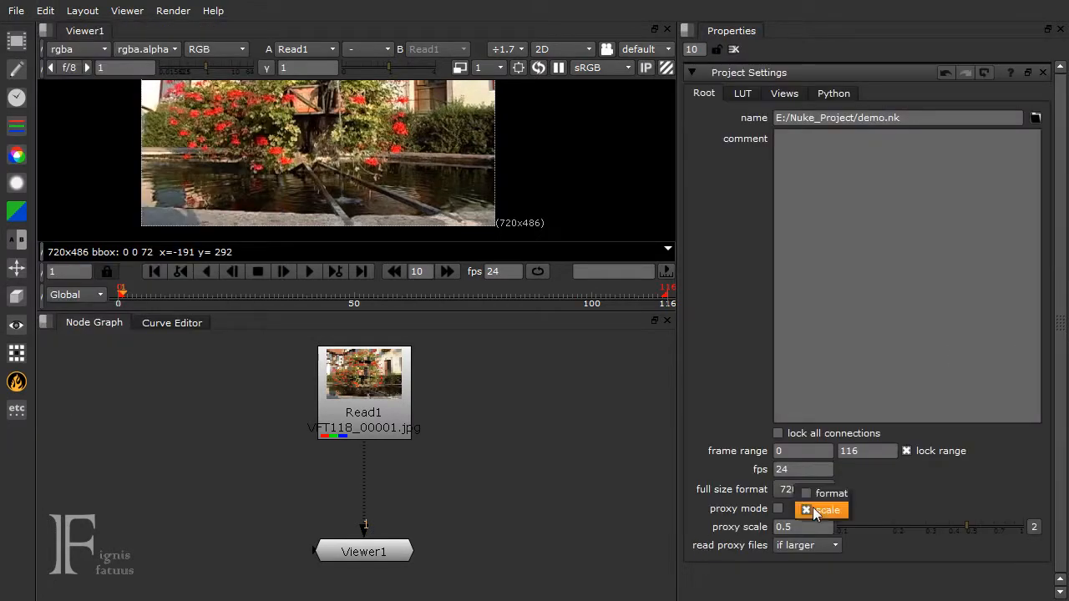
{"action": "left_click_drag", "start_coordinate": [808, 532], "coordinate": [770, 527]}
{"action": "left_click", "coordinate": [741, 526]}
{"action": "middle_click_drag", "start_coordinate": [505, 382], "coordinate": [516, 388]}
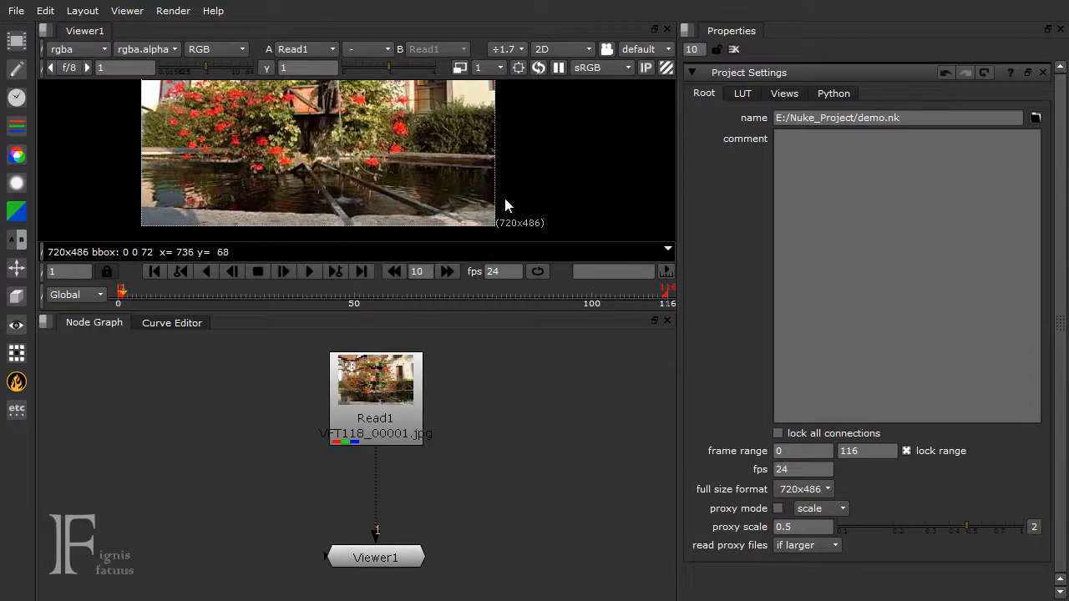
{"action": "left_click", "coordinate": [460, 68]}
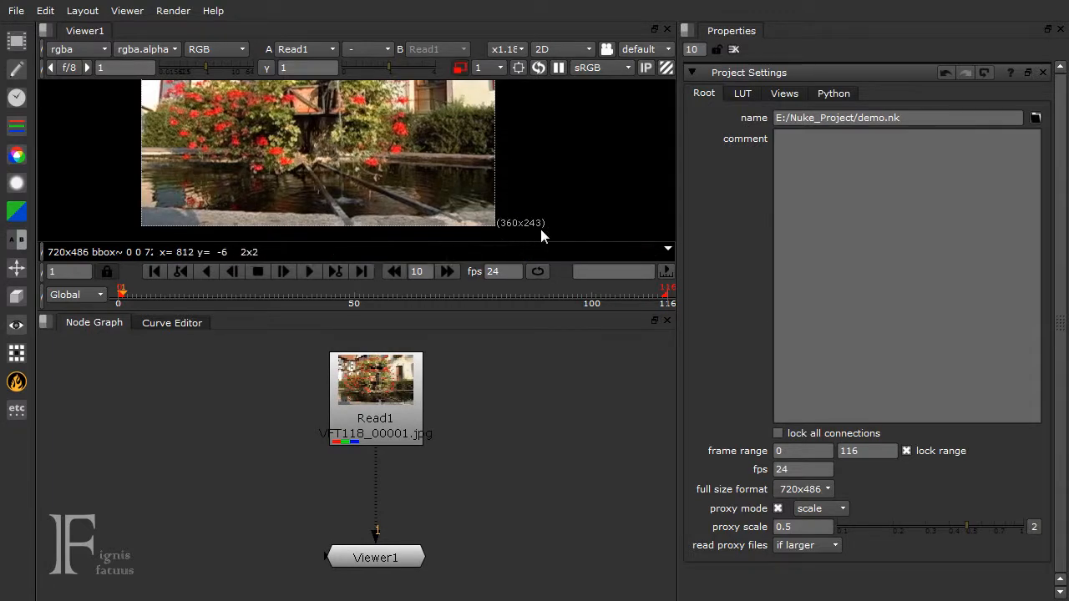
Step: Try a lower proxy scale and set it back to 0.5
{"action": "double_click", "coordinate": [814, 533]}
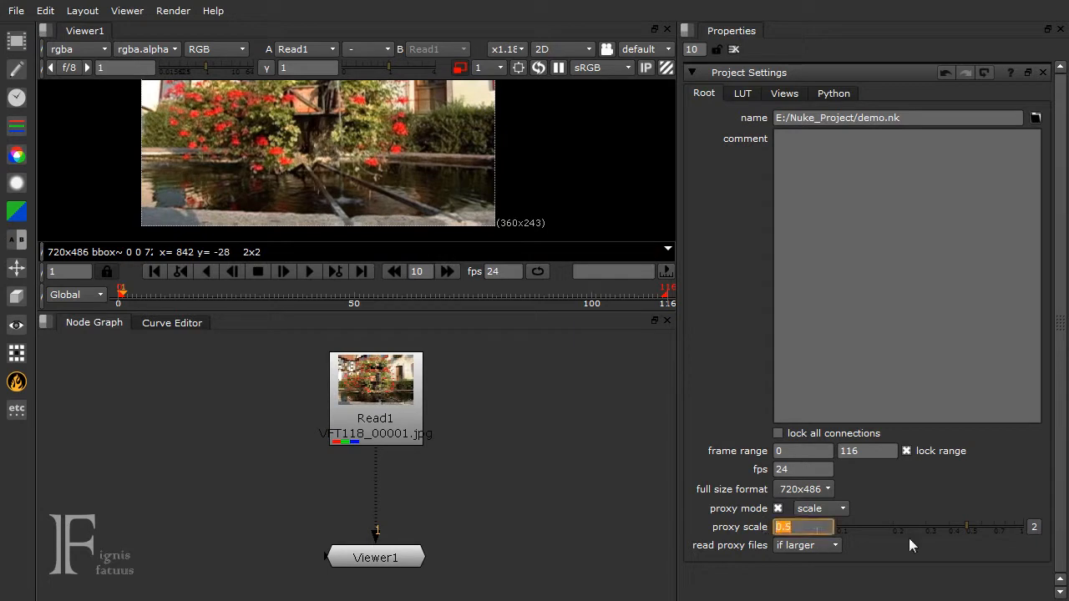
{"action": "left_click_drag", "start_coordinate": [979, 529], "coordinate": [935, 525]}
{"action": "left_click_drag", "start_coordinate": [822, 527], "coordinate": [740, 525]}
{"action": "type", "text": "0"}
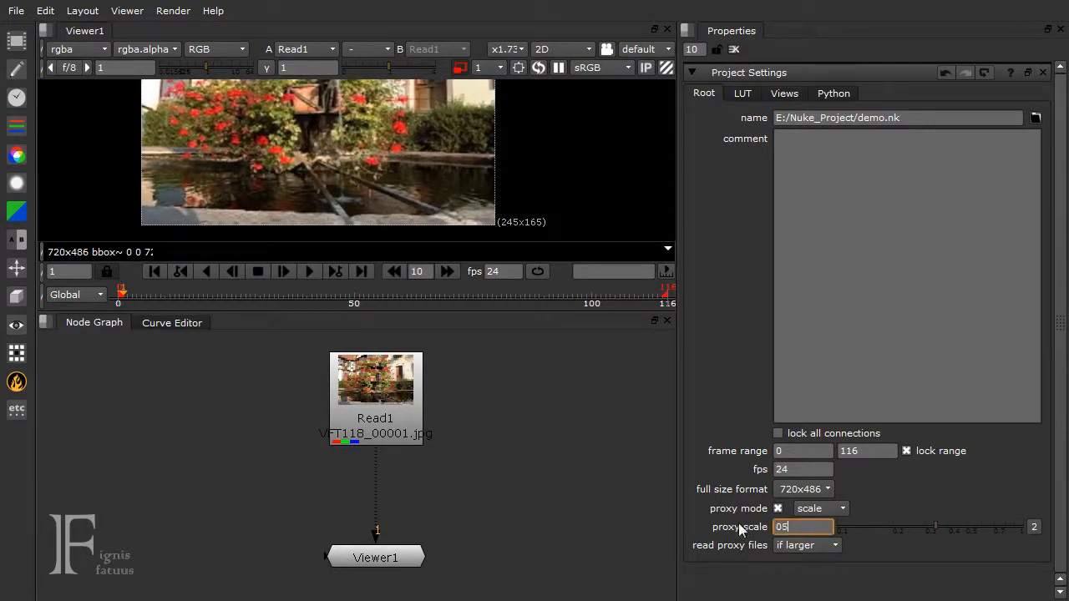
{"action": "type", "text": ".5"}
{"action": "key", "text": "Return"}
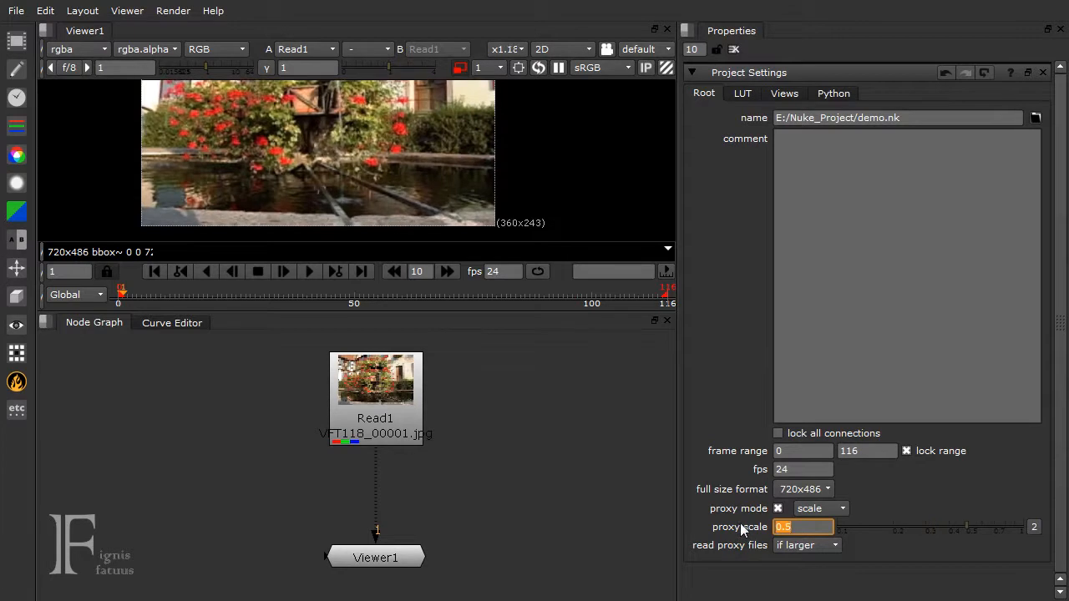
Step: Change the proxy type to format and set the proxy format to square_256 256x256
{"action": "left_click", "coordinate": [818, 509]}
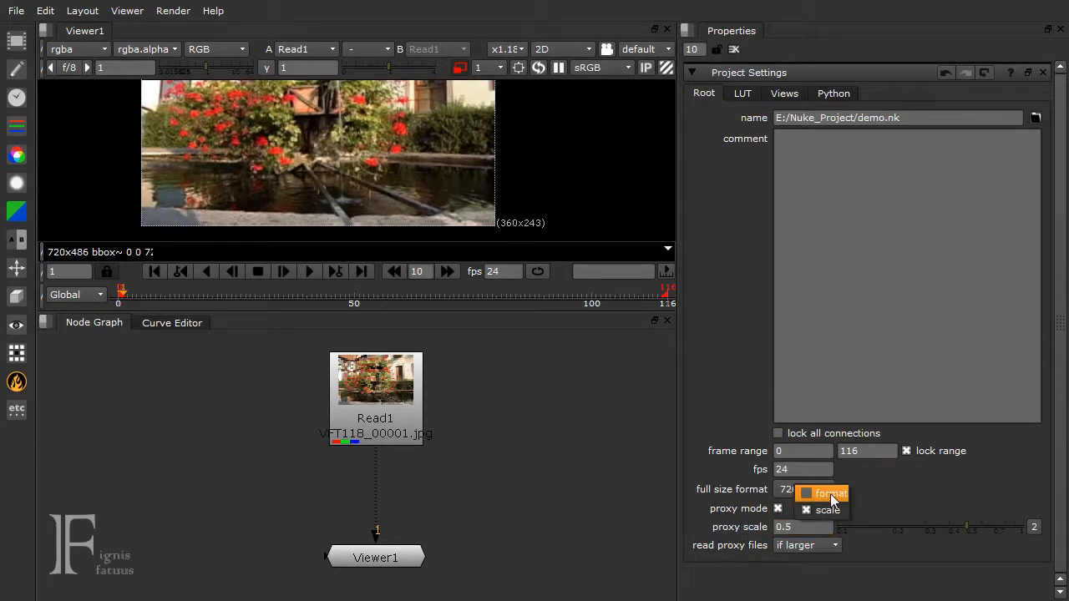
{"action": "left_click", "coordinate": [831, 494]}
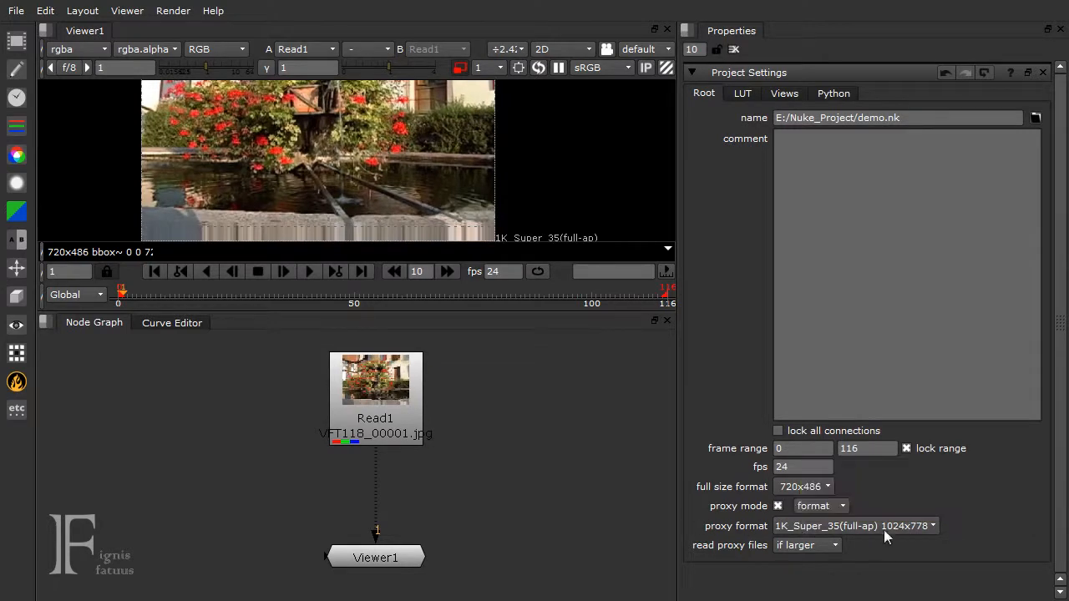
{"action": "left_click", "coordinate": [791, 528]}
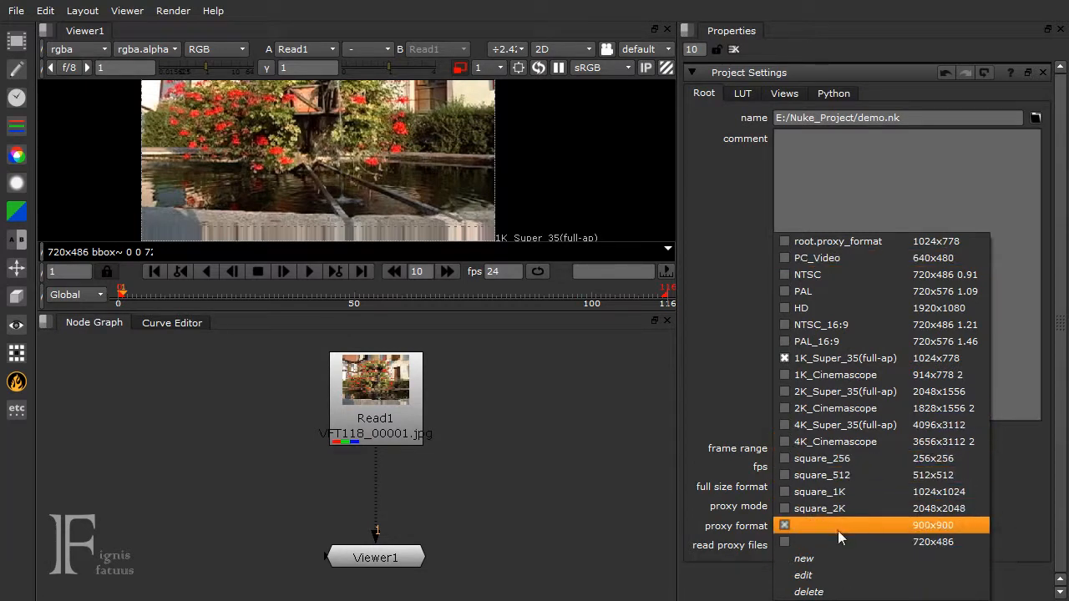
{"action": "left_click", "coordinate": [831, 459]}
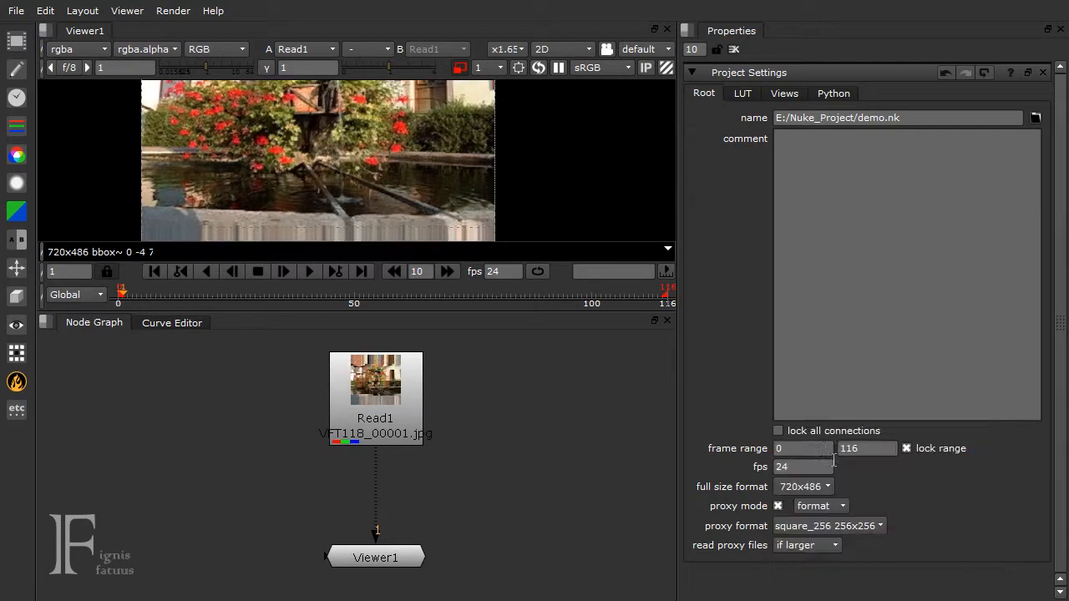
Step: Inspect the square_256 proxy image's edges in the viewer, toggling proxy mode off and on to compare with full size
{"action": "middle_click_drag", "start_coordinate": [464, 189], "coordinate": [450, 312]}
{"action": "middle_click_drag", "start_coordinate": [507, 156], "coordinate": [493, 148]}
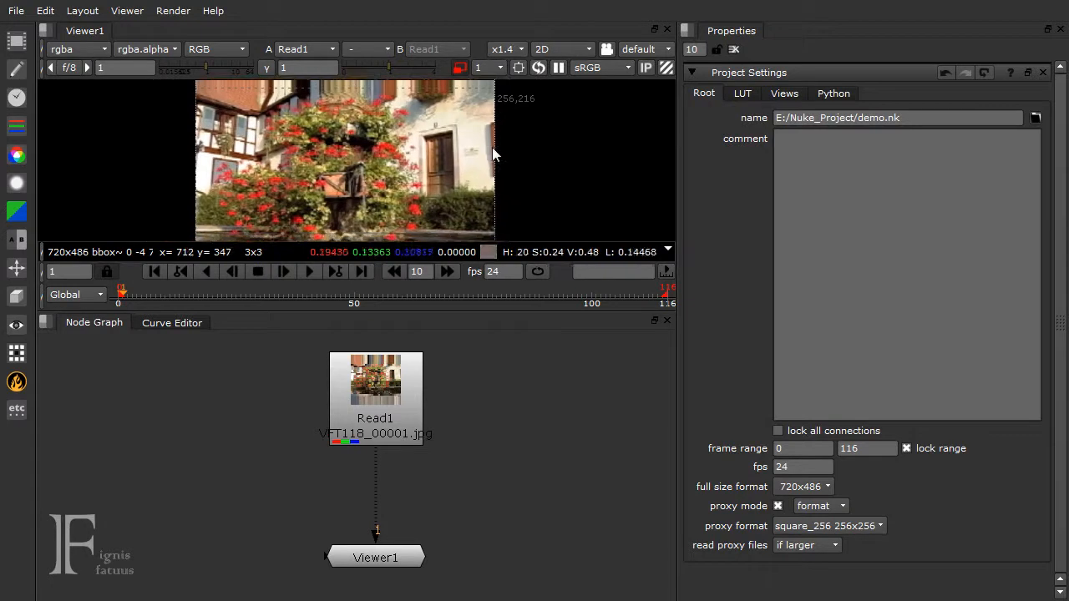
{"action": "middle_click_drag", "start_coordinate": [518, 110], "coordinate": [505, 108]}
{"action": "middle_click_drag", "start_coordinate": [457, 174], "coordinate": [475, 149]}
{"action": "mouse_move", "coordinate": [514, 118]}
{"action": "middle_mouse_down"}
{"action": "mouse_move", "coordinate": [471, 127]}
{"action": "mouse_move", "coordinate": [492, 136]}
{"action": "mouse_move", "coordinate": [506, 117]}
{"action": "middle_mouse_up"}
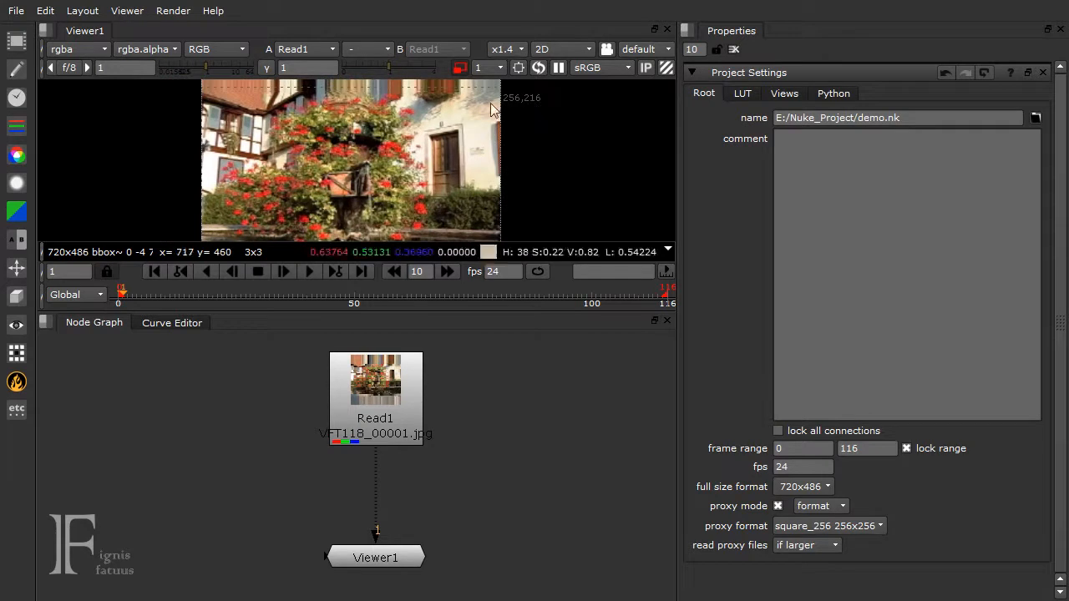
{"action": "middle_click_drag", "start_coordinate": [448, 112], "coordinate": [408, 152]}
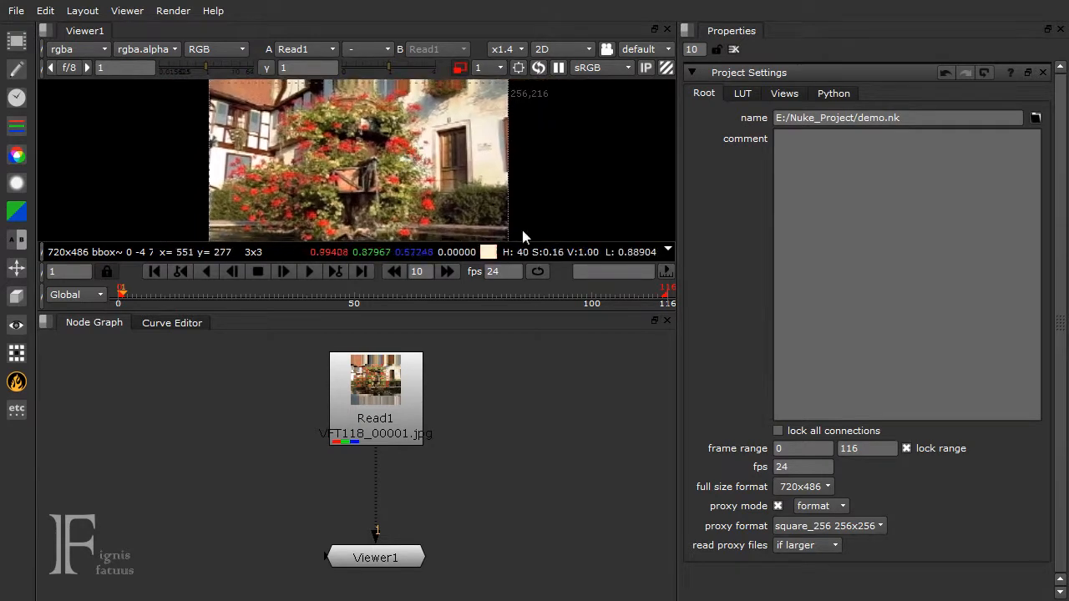
{"action": "left_click", "coordinate": [780, 507]}
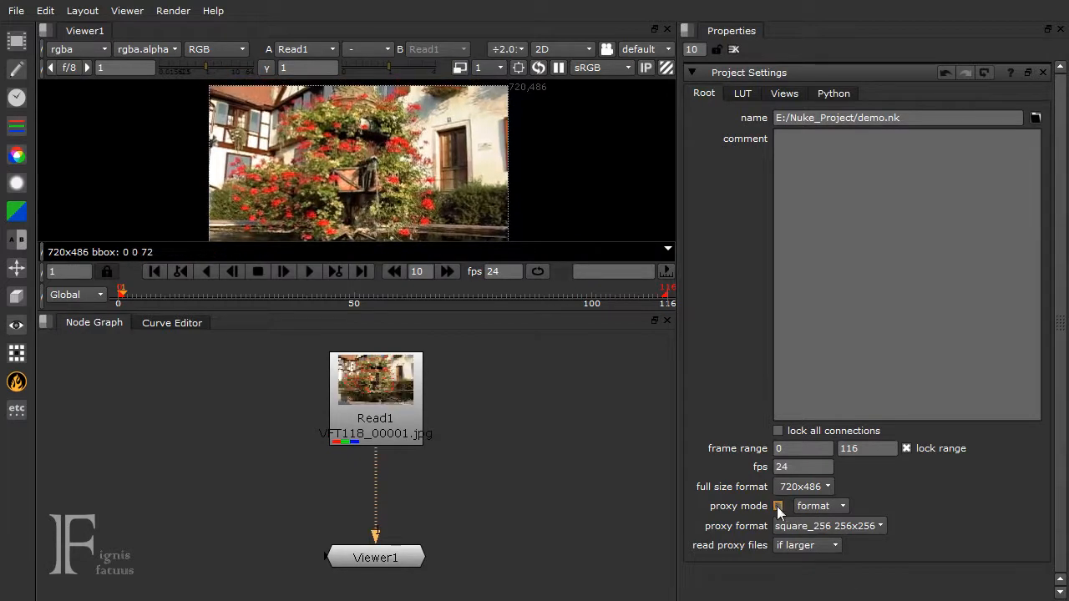
{"action": "left_click", "coordinate": [777, 506]}
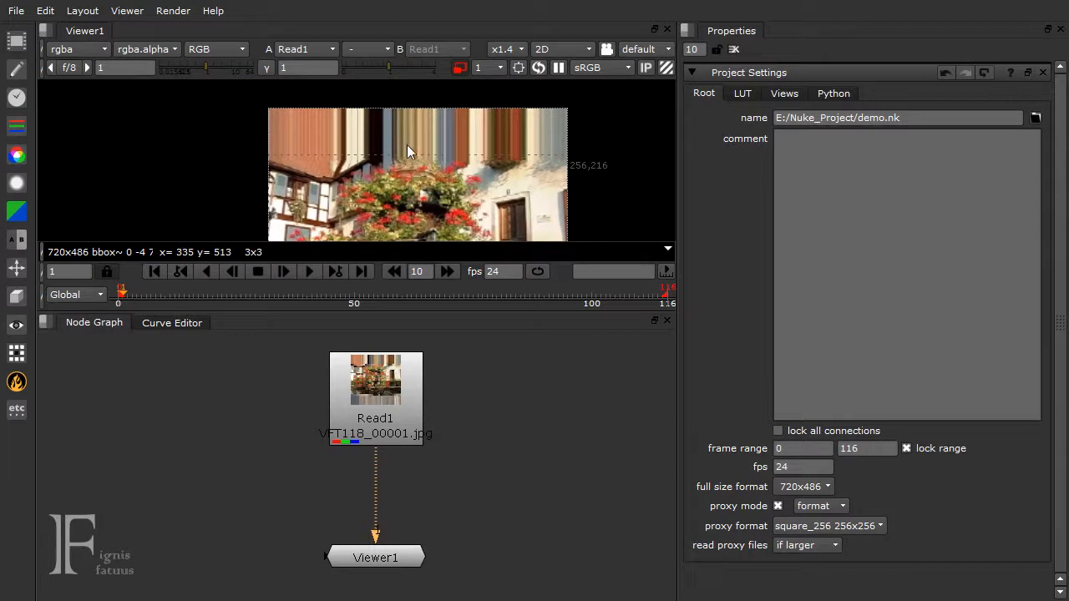
Step: Examine the whole proxy image in the viewer, including the areas above and below the picture, and close the project settings
{"action": "middle_click_drag", "start_coordinate": [425, 160], "coordinate": [389, 54]}
{"action": "middle_click_drag", "start_coordinate": [403, 142], "coordinate": [392, 78]}
{"action": "middle_click_drag", "start_coordinate": [398, 165], "coordinate": [423, 219]}
{"action": "scroll", "coordinate": [419, 166], "scroll_direction": "down", "scroll_amount": 2}
{"action": "middle_click_drag", "start_coordinate": [417, 134], "coordinate": [424, 252]}
{"action": "scroll", "coordinate": [421, 167], "scroll_direction": "up", "scroll_amount": 3}
{"action": "middle_click_drag", "start_coordinate": [425, 177], "coordinate": [313, 112]}
{"action": "middle_click_drag", "start_coordinate": [343, 173], "coordinate": [390, 101]}
{"action": "scroll", "coordinate": [382, 180], "scroll_direction": "down", "scroll_amount": 2}
{"action": "middle_click_drag", "start_coordinate": [381, 185], "coordinate": [425, 183]}
{"action": "scroll", "coordinate": [423, 176], "scroll_direction": "down", "scroll_amount": 2}
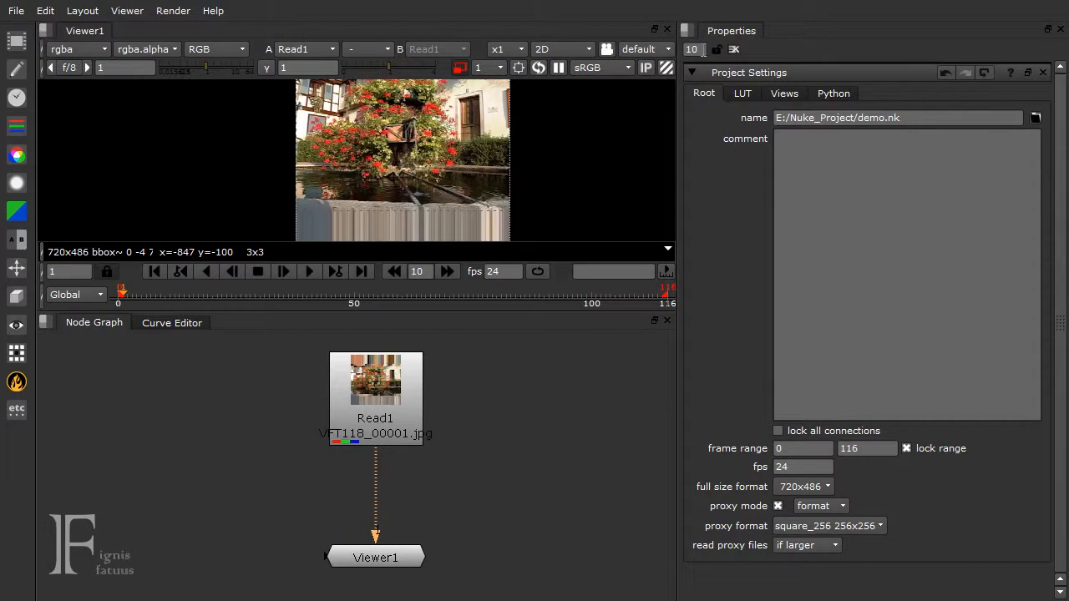
{"action": "left_click", "coordinate": [1042, 73]}
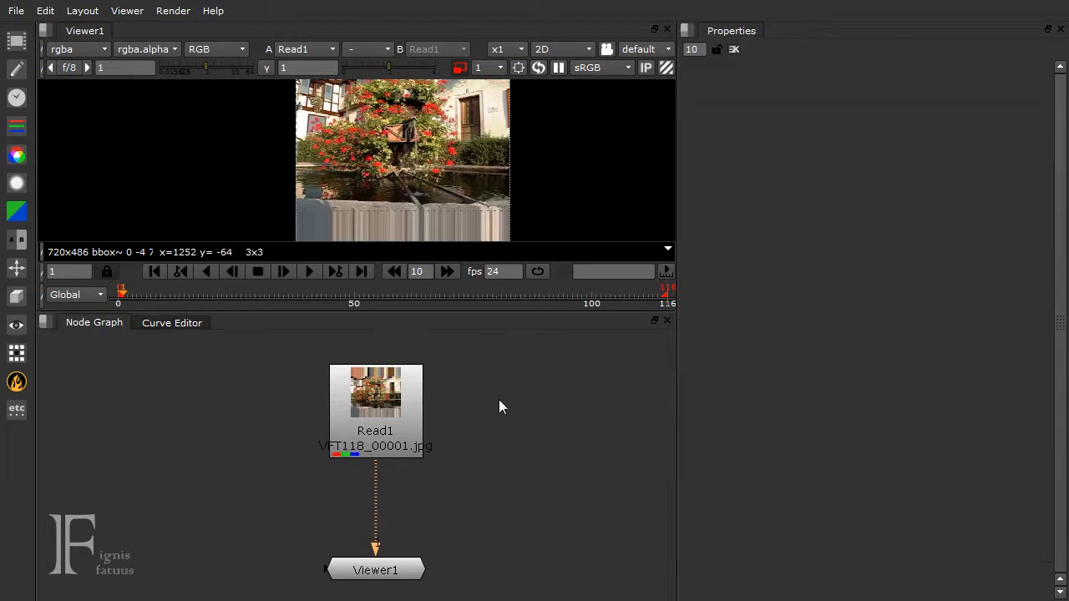